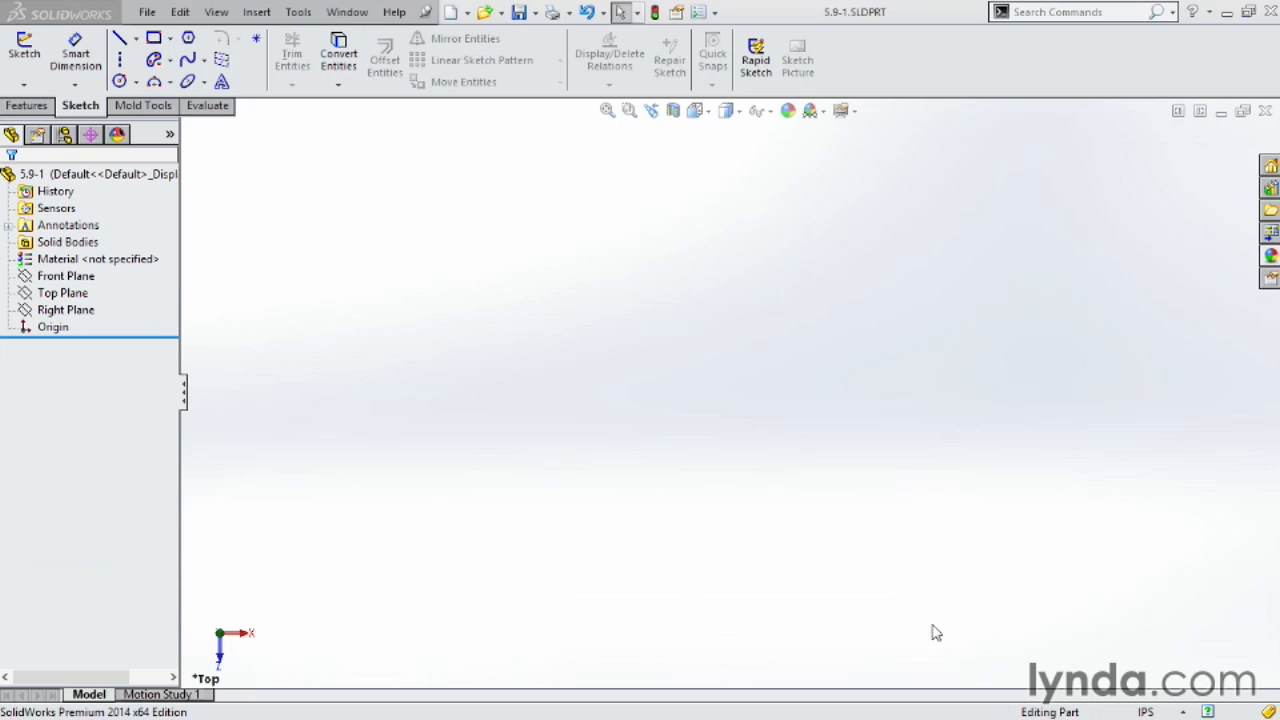
# Step: Start a new sketch on the Top Plane
pyautogui.click(52, 292)
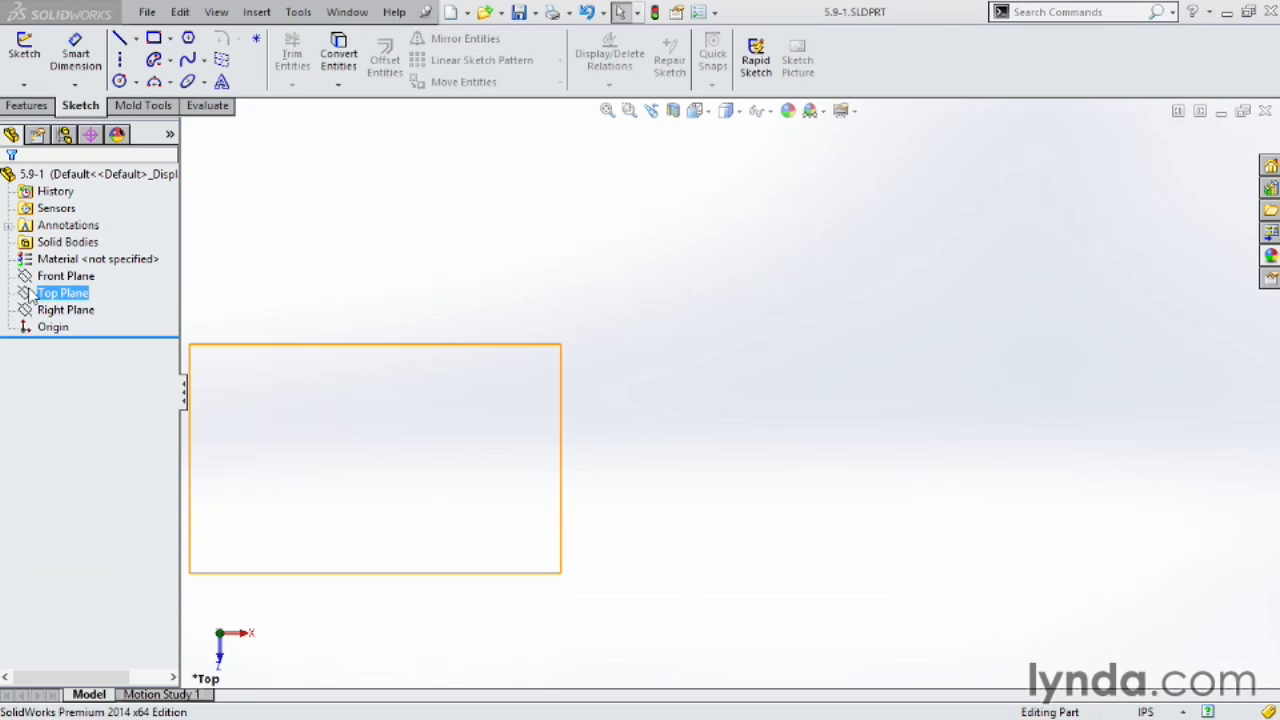
pyautogui.click(24, 50)
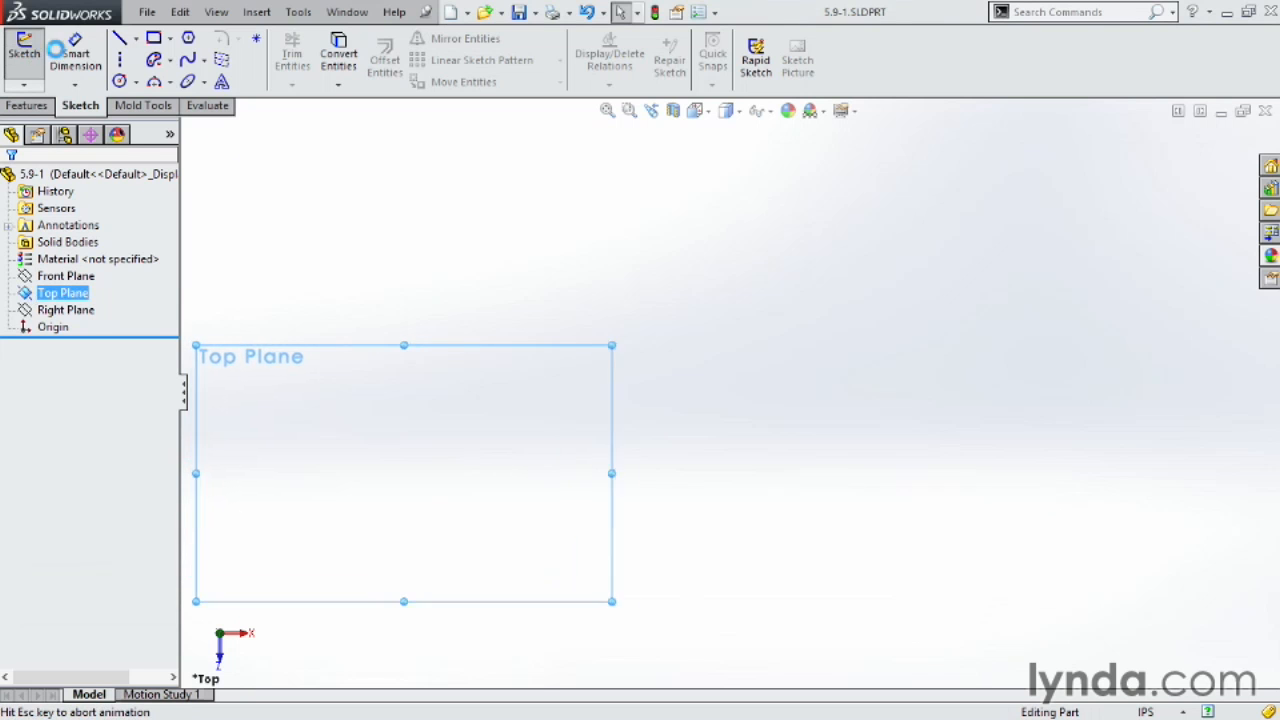
pyautogui.scroll(2, 770, 500)
pyautogui.scroll(-5, 751, 363)
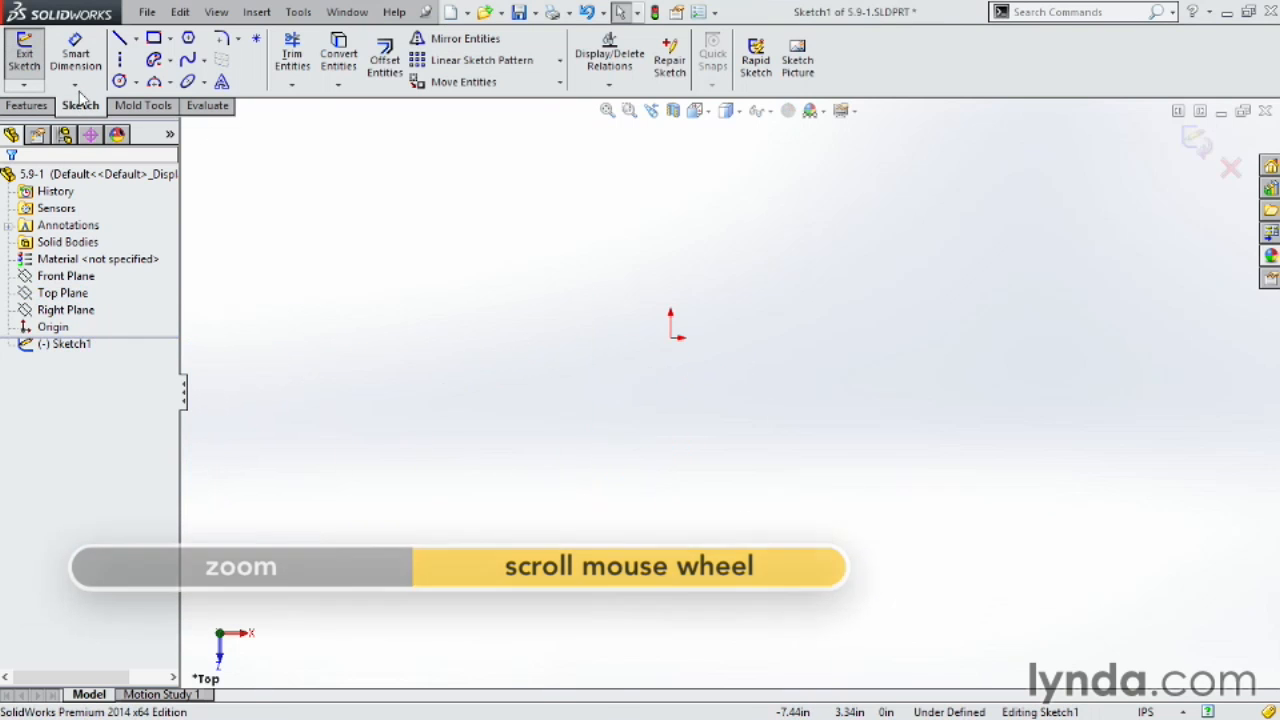
# Step: Sketch a horizontal straight slot about 2.53 in between centers and 0.86 in wide, above and left of the origin
pyautogui.click(170, 60)
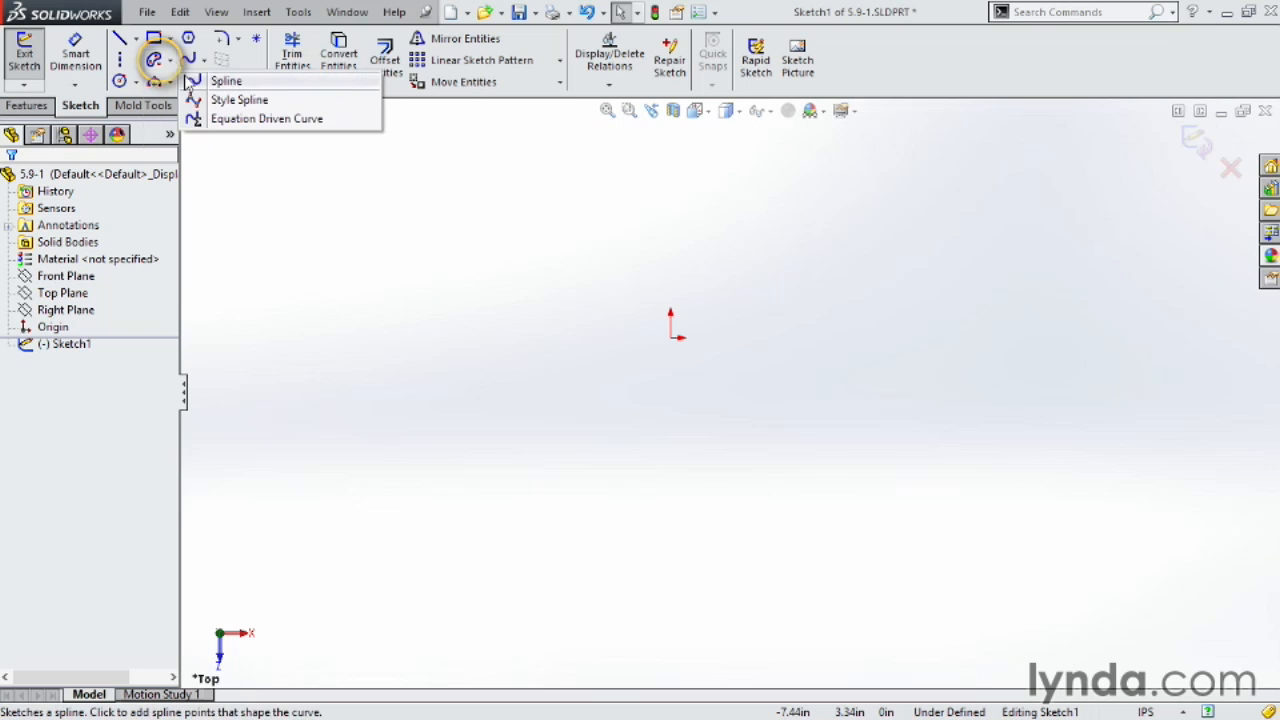
pyautogui.click(175, 81)
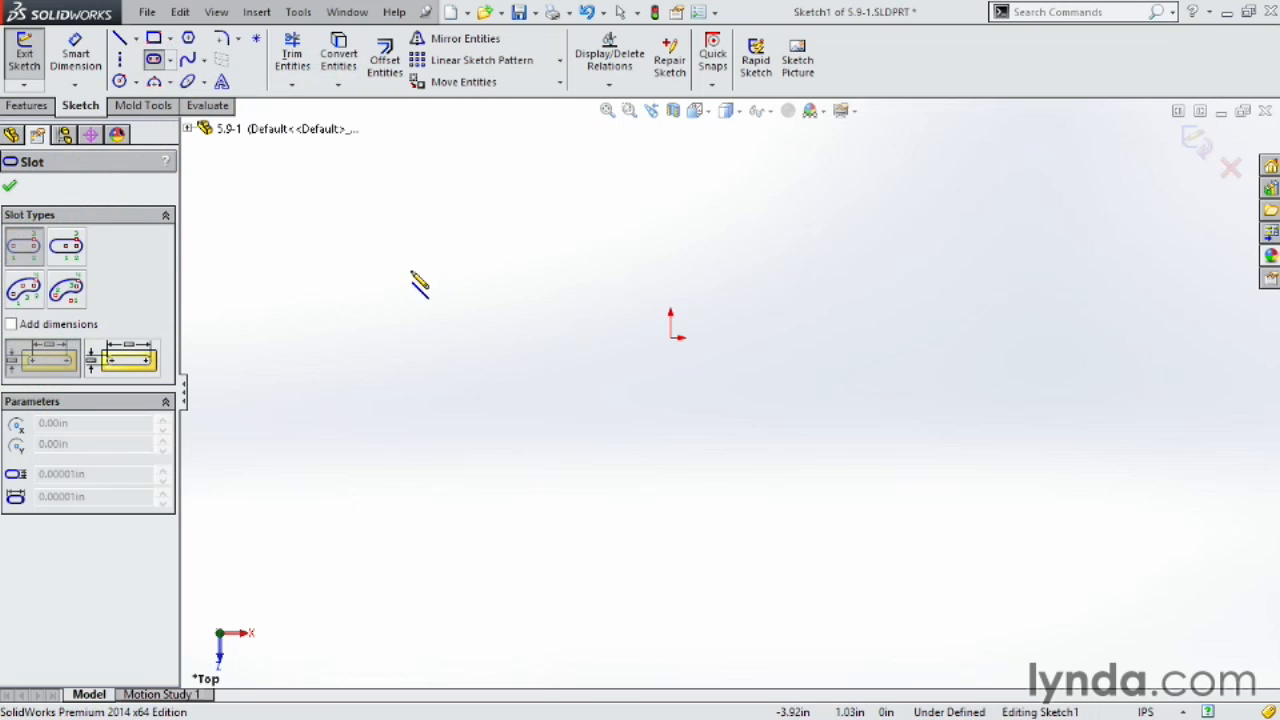
pyautogui.click(533, 263)
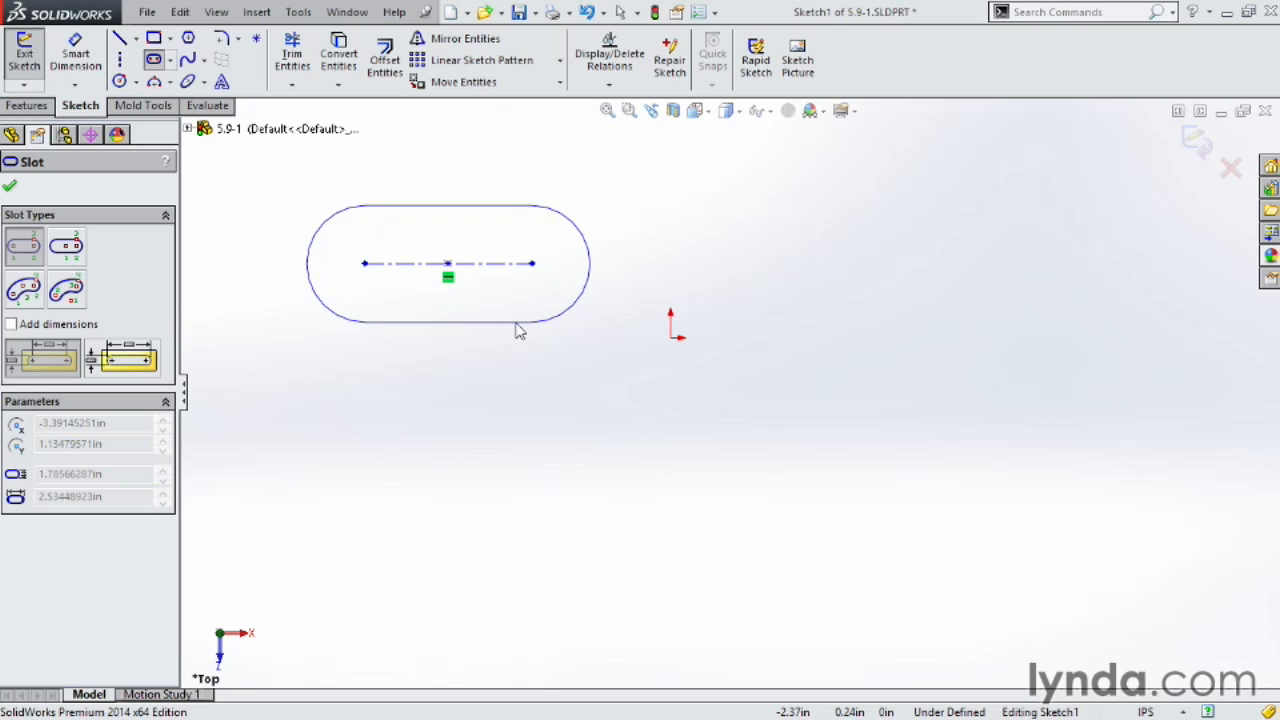
pyautogui.click(518, 301)
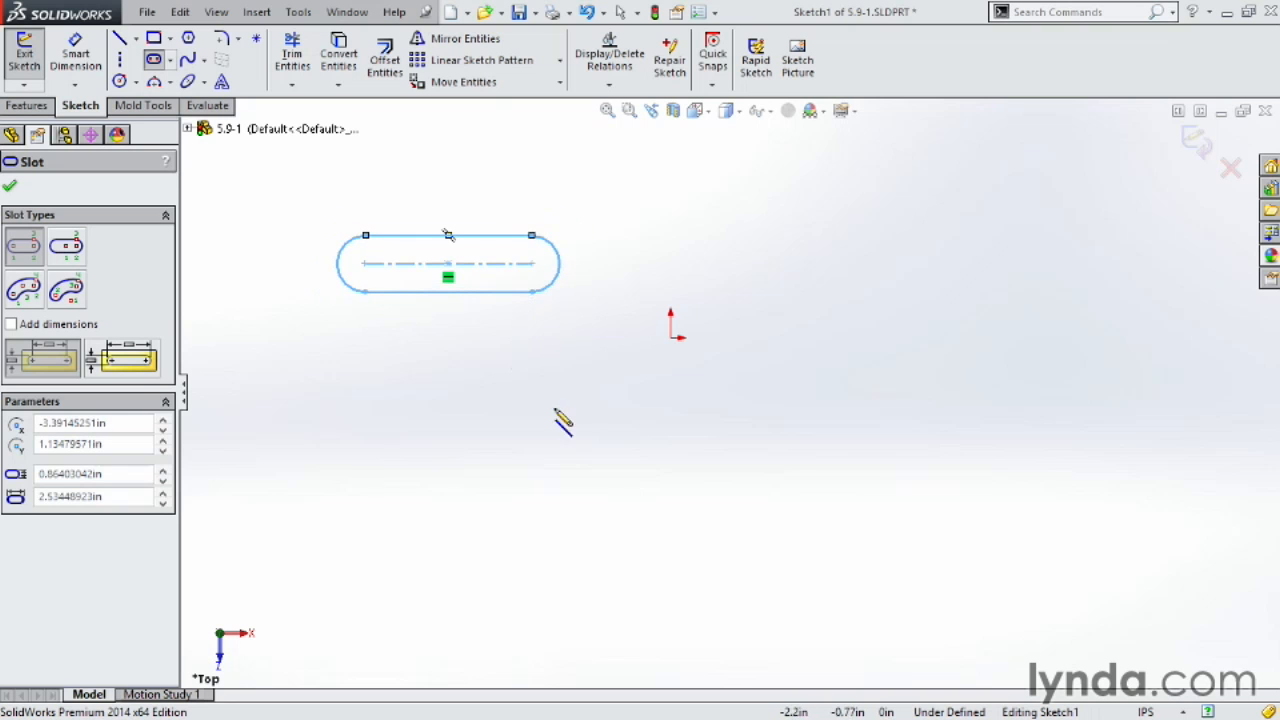
pyautogui.press('Escape')
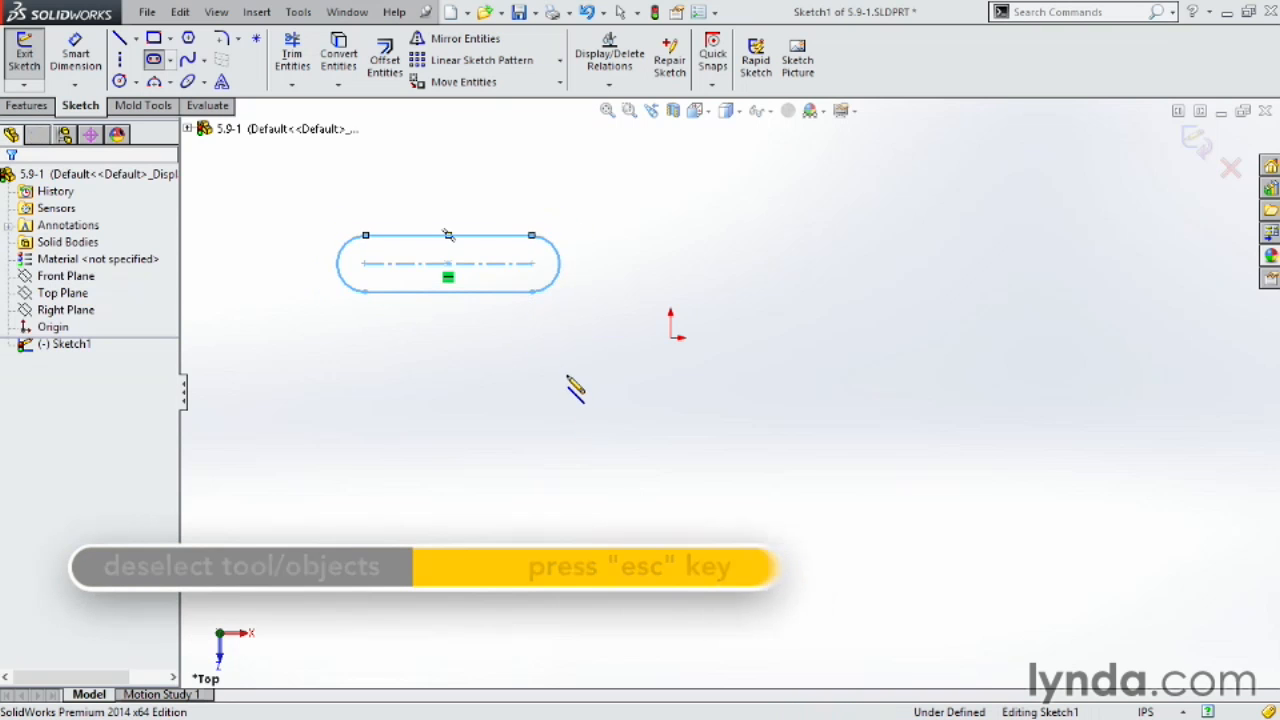
# Step: Dimension the horizontal slot's center-to-center length as 2.00 in
pyautogui.click(75, 55)
pyautogui.click(484, 238)
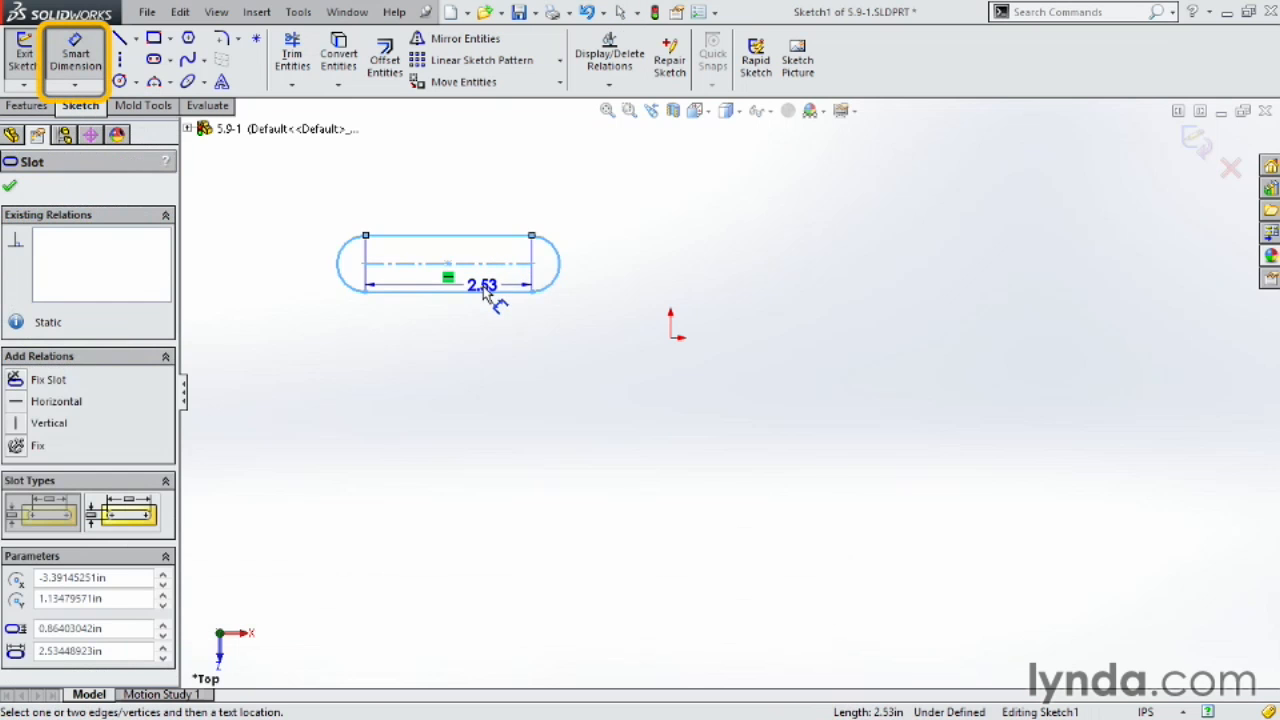
pyautogui.click(451, 304)
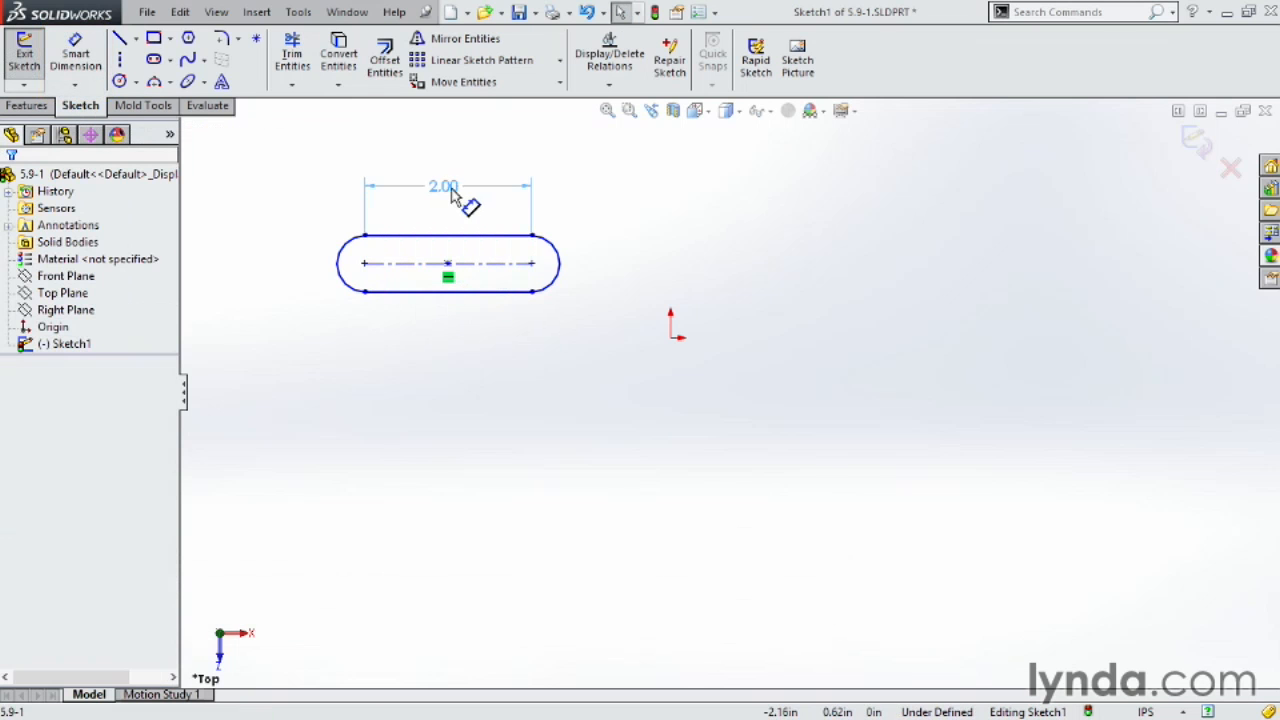
pyautogui.click(462, 192)
# Step: Dimension the horizontal slot's width as 0.50 in
pyautogui.click(75, 55)
pyautogui.click(479, 266)
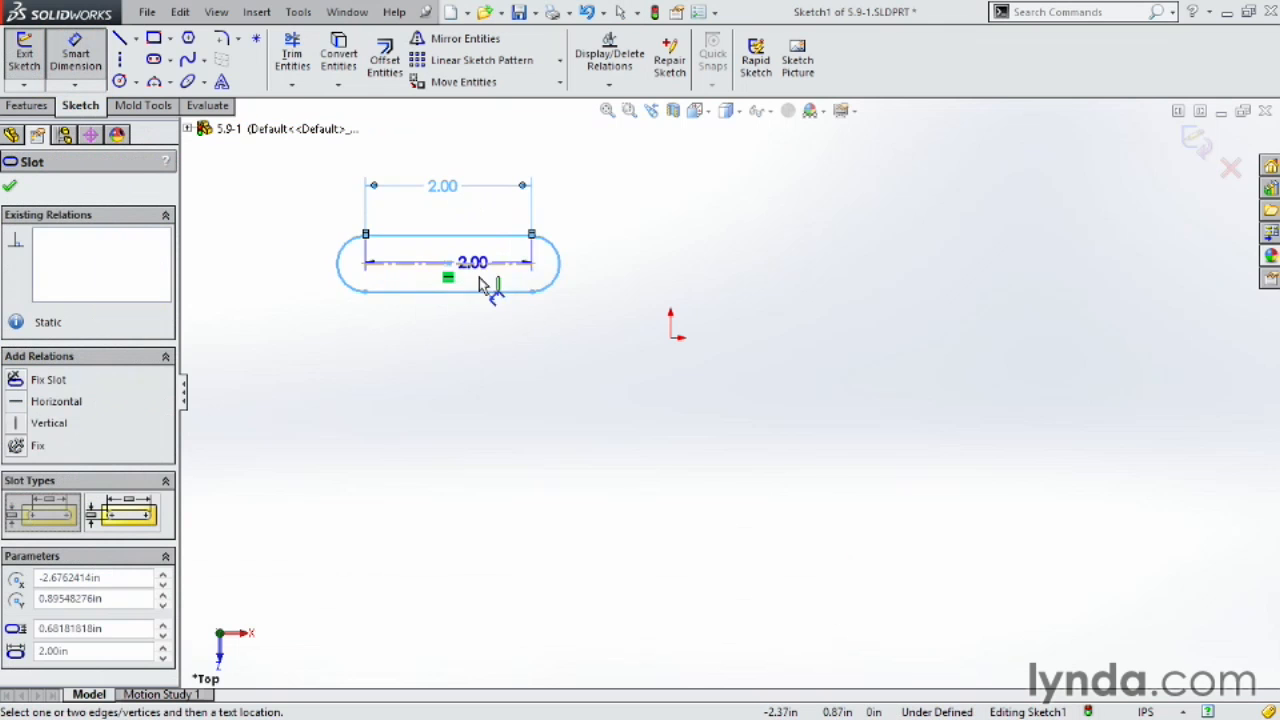
pyautogui.click(604, 270)
pyautogui.write('.5')
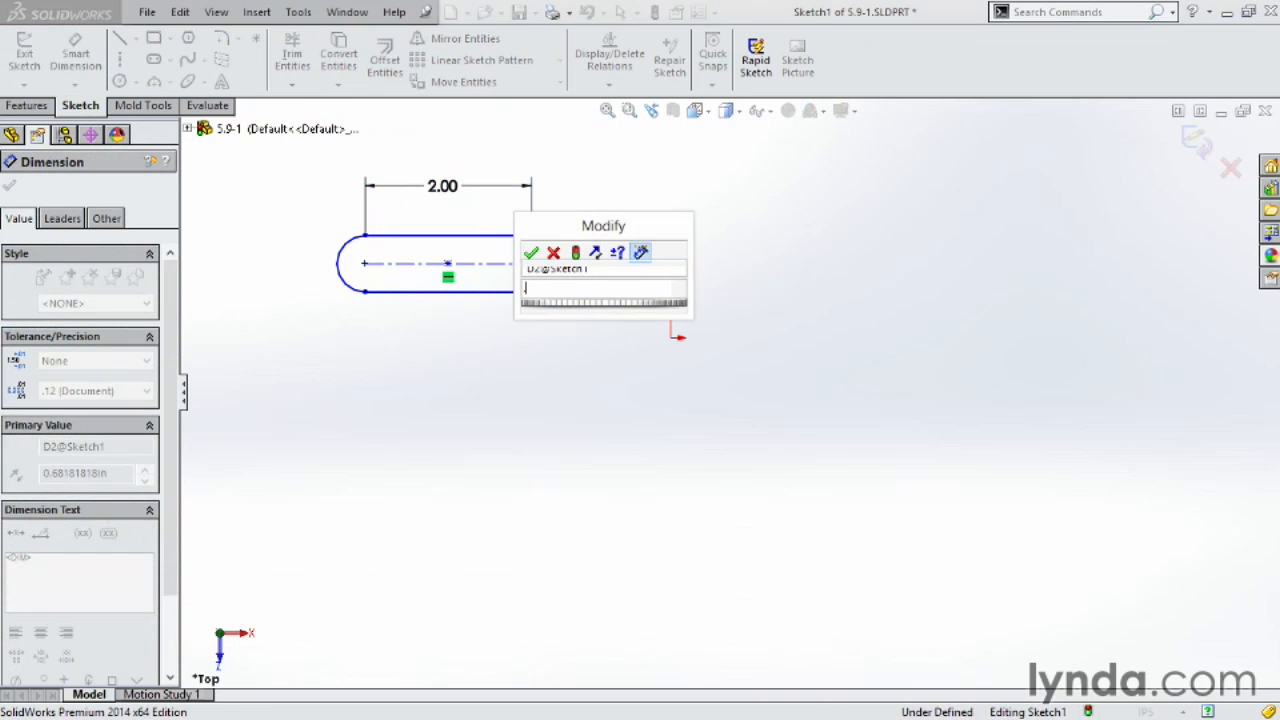
pyautogui.press('Return')
pyautogui.press('Escape')
# Step: Move the slot so its center point is coincident with the origin, and reposition the width dimension above the slot
pyautogui.scroll(-3, 548, 290)
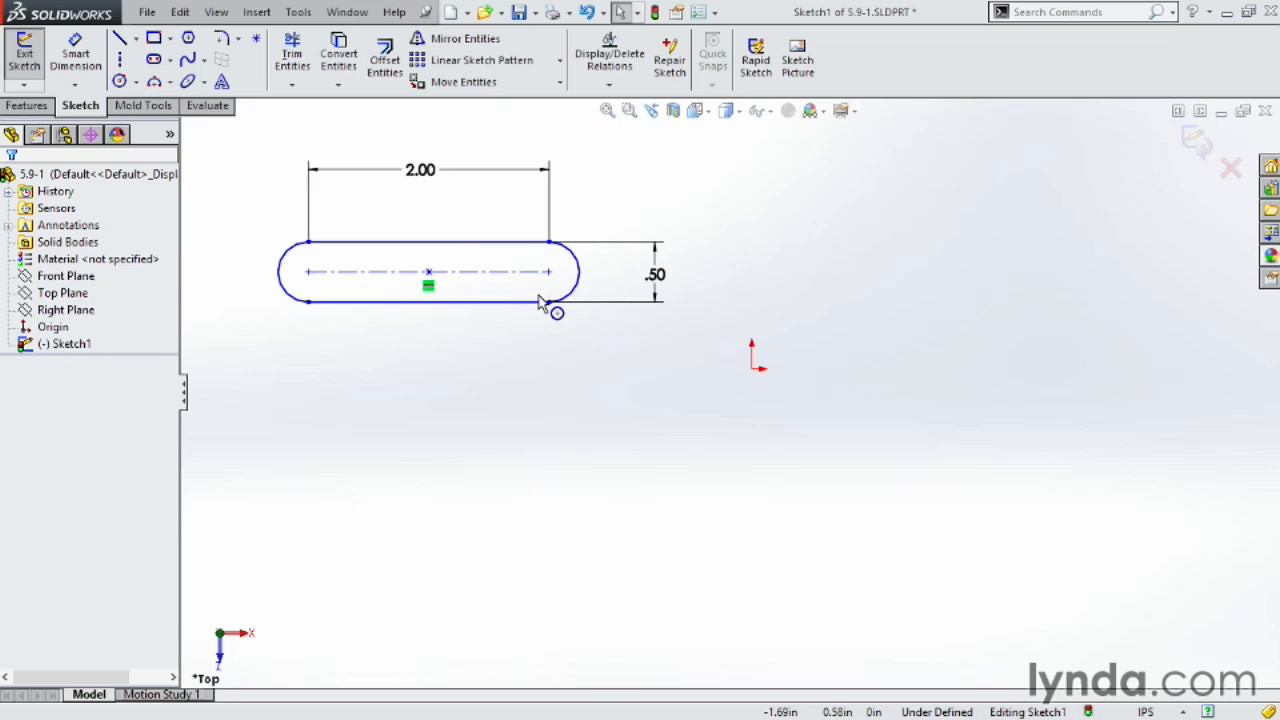
pyautogui.moveTo(549, 279); pyautogui.dragTo(751, 379)
pyautogui.click(780, 495)
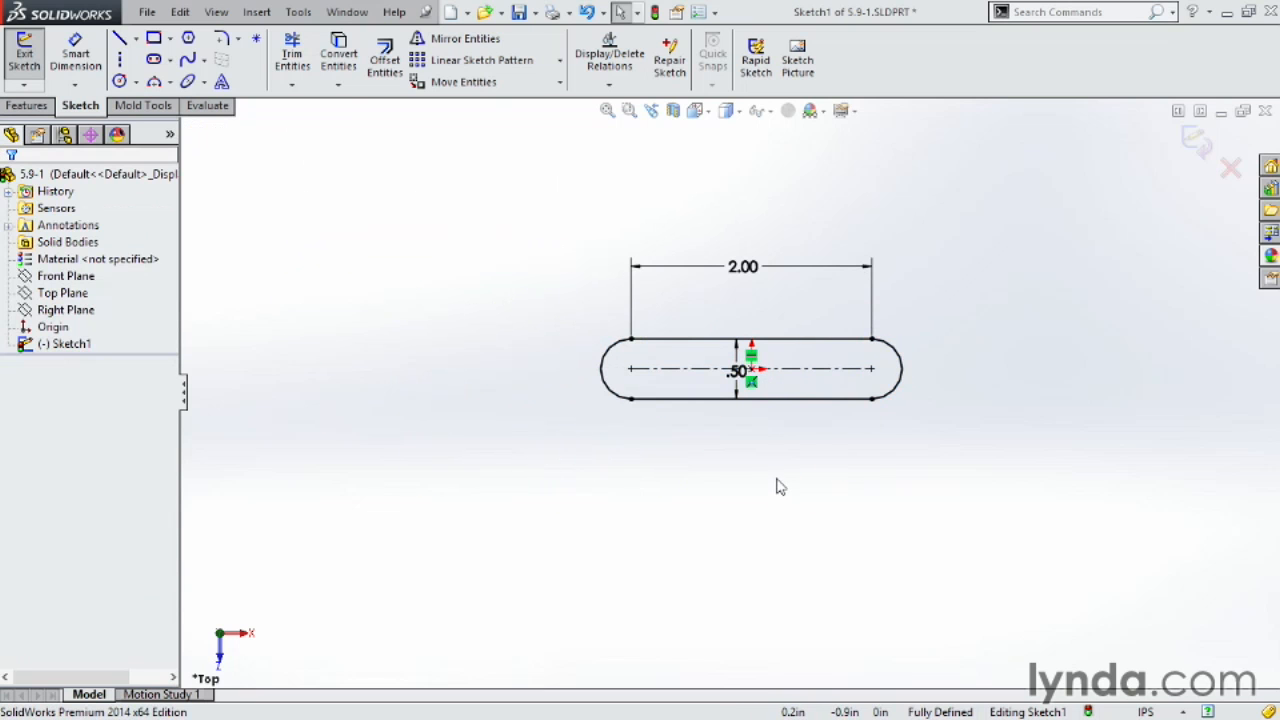
pyautogui.moveTo(743, 381); pyautogui.dragTo(730, 306)
pyautogui.click(834, 492)
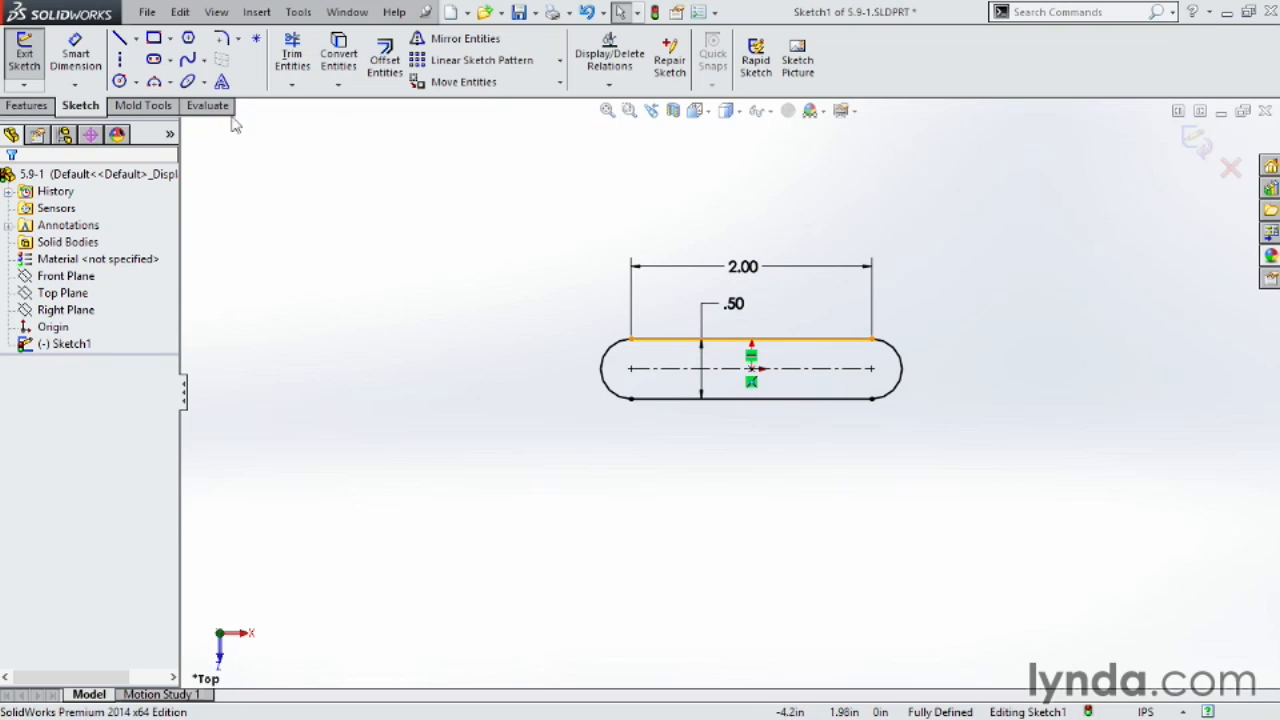
# Step: Sketch a centerpoint straight slot sloping up to the right, about 1.67 in between centers and 0.47 in wide, left of the first slot
pyautogui.click(171, 62)
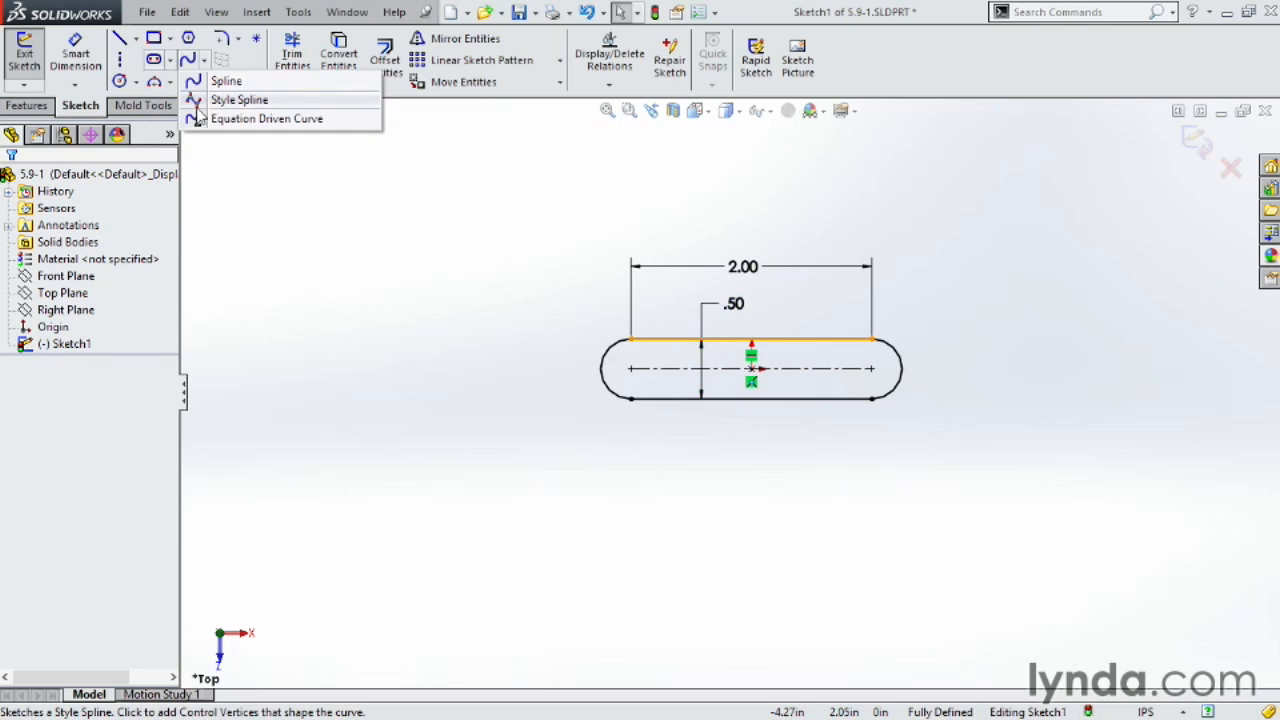
pyautogui.click(238, 99)
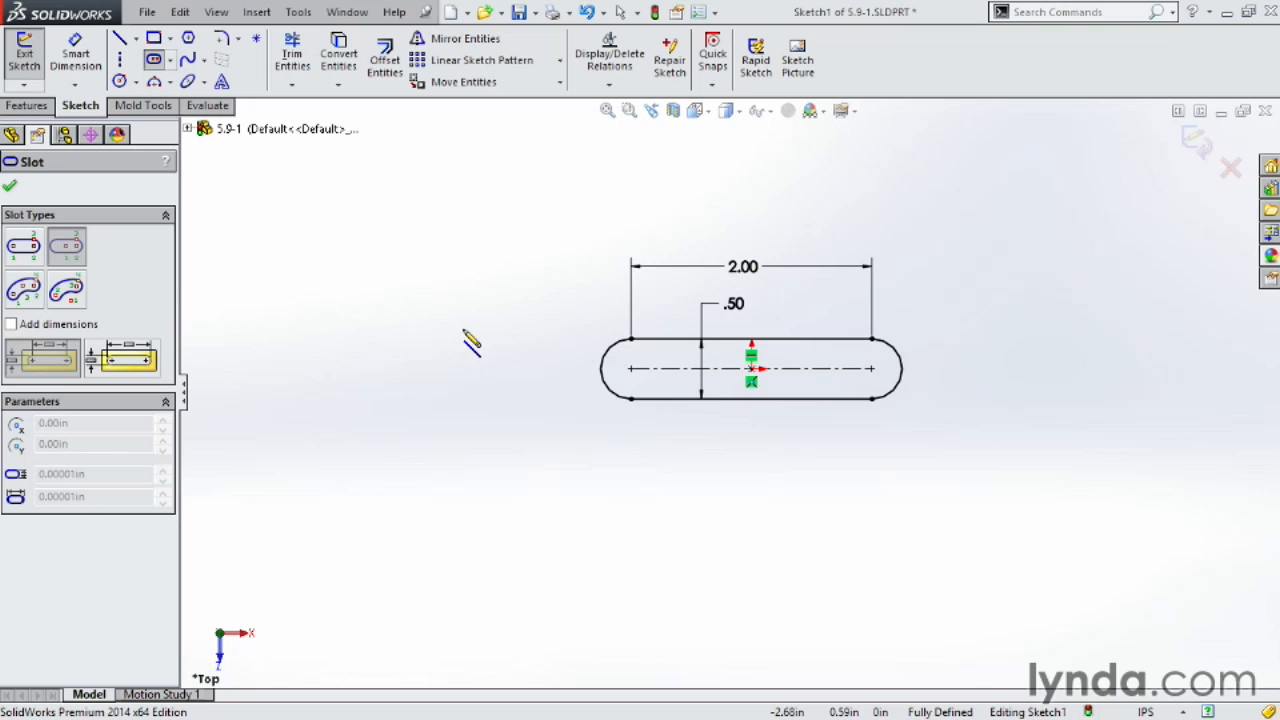
pyautogui.click(361, 261)
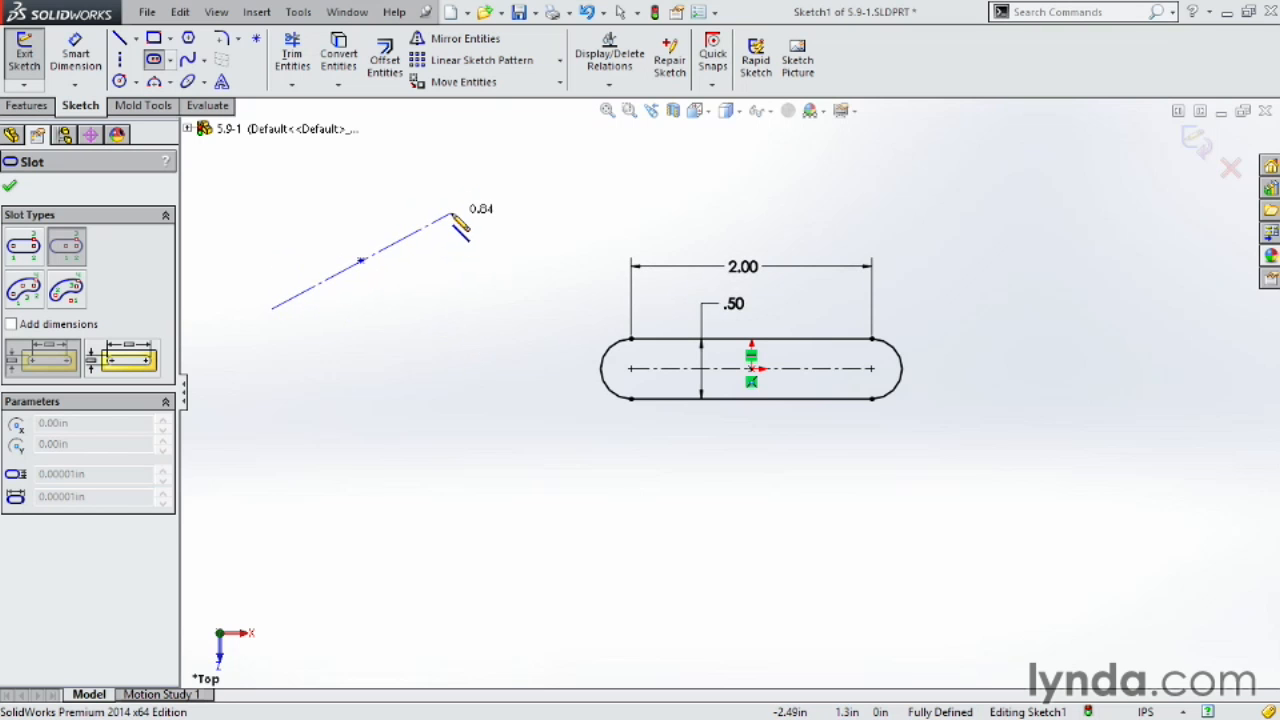
pyautogui.click(451, 214)
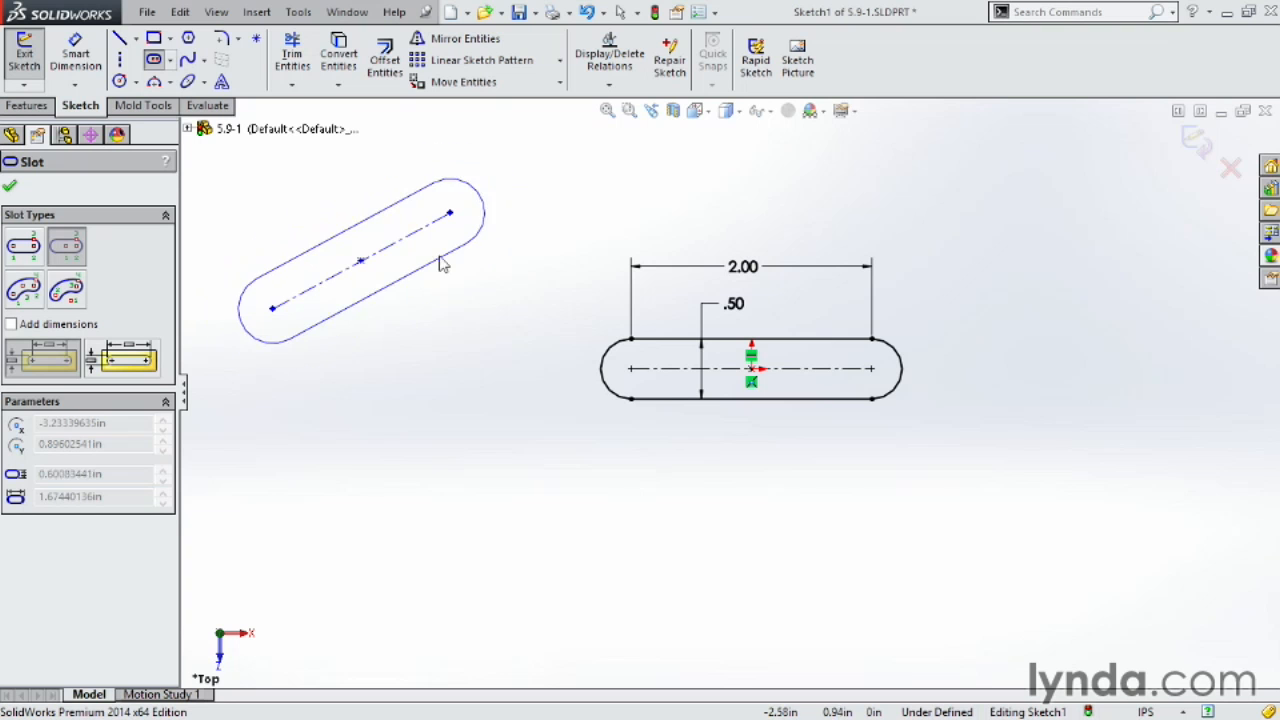
pyautogui.click(440, 265)
pyautogui.press('Escape')
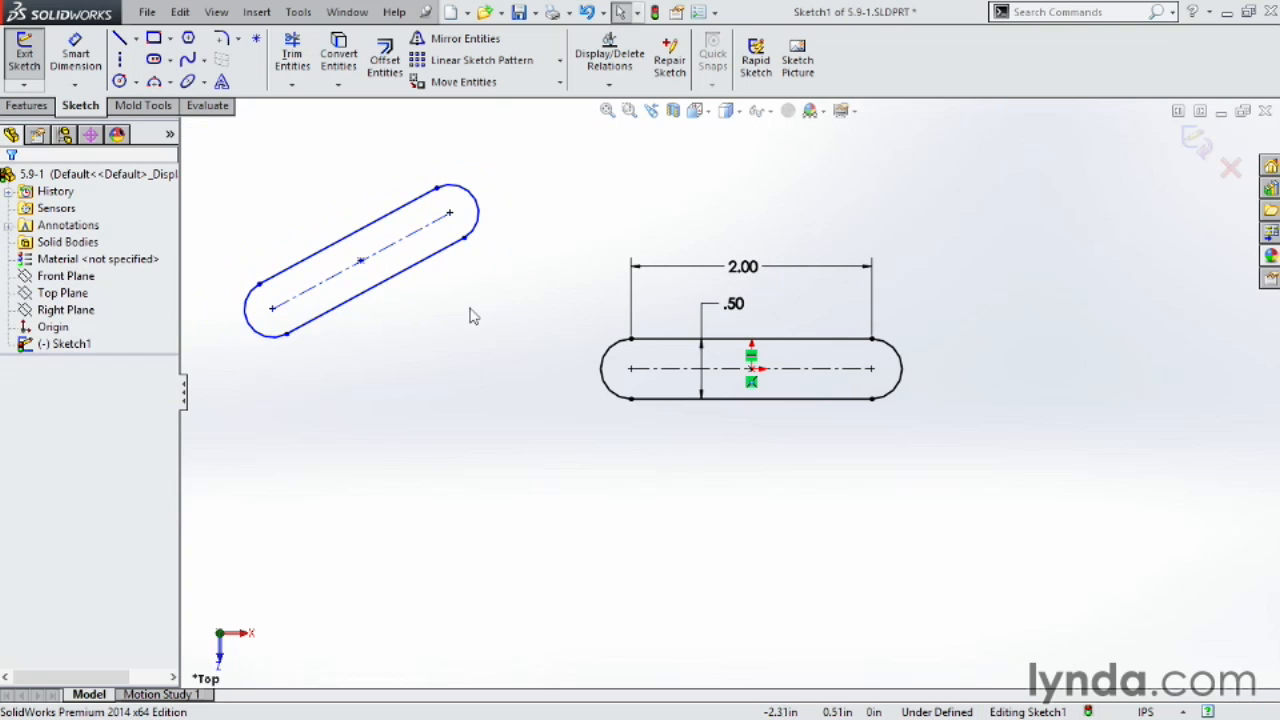
# Step: Dimension the angled slot's width between its two parallel edges as 0.75 in
pyautogui.click(76, 57)
pyautogui.click(414, 232)
pyautogui.click(425, 265)
pyautogui.click(521, 180)
pyautogui.write('.75')
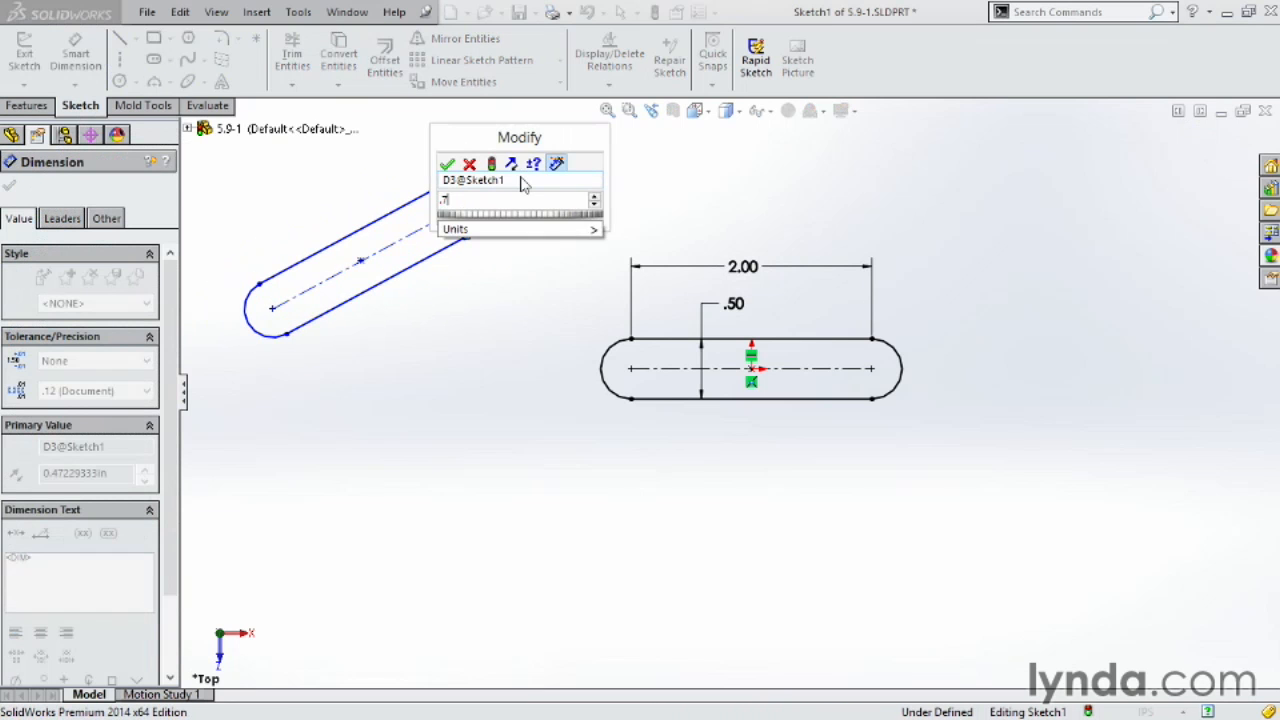
pyautogui.press('Return')
# Step: Dimension the angled slot's center-to-center length as 2 in
pyautogui.click(389, 268)
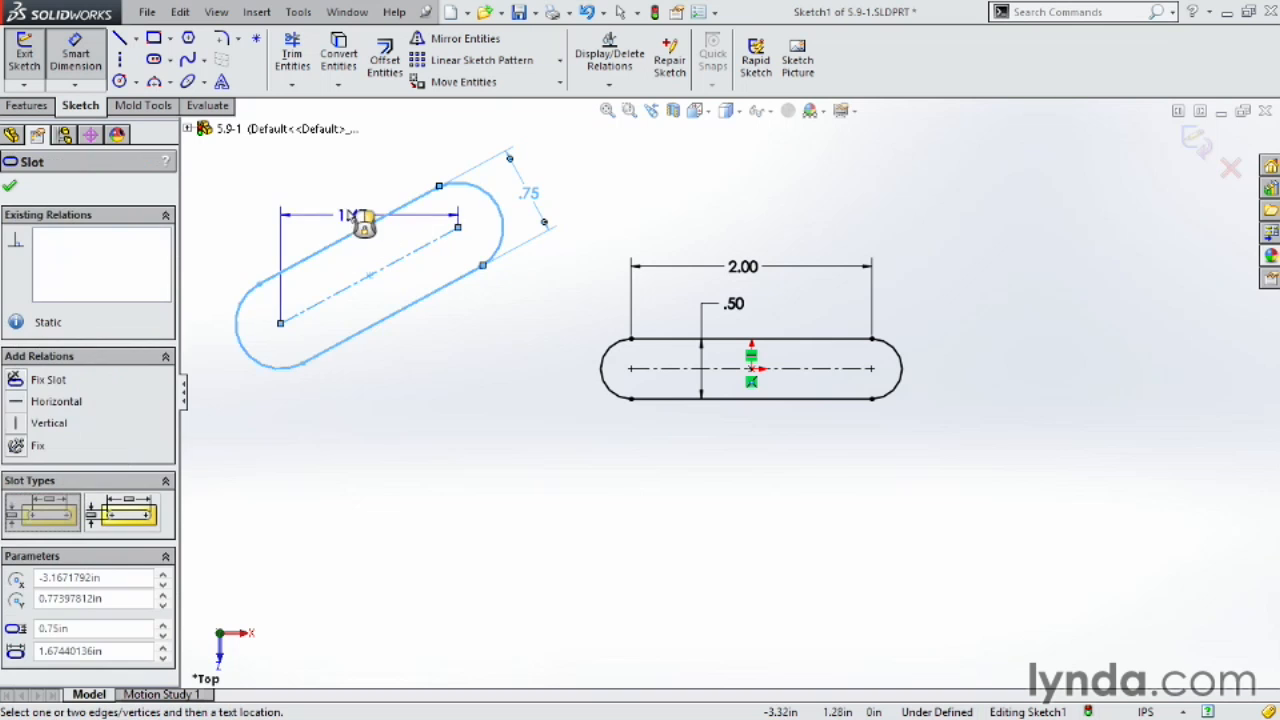
pyautogui.click(313, 270)
pyautogui.write('2')
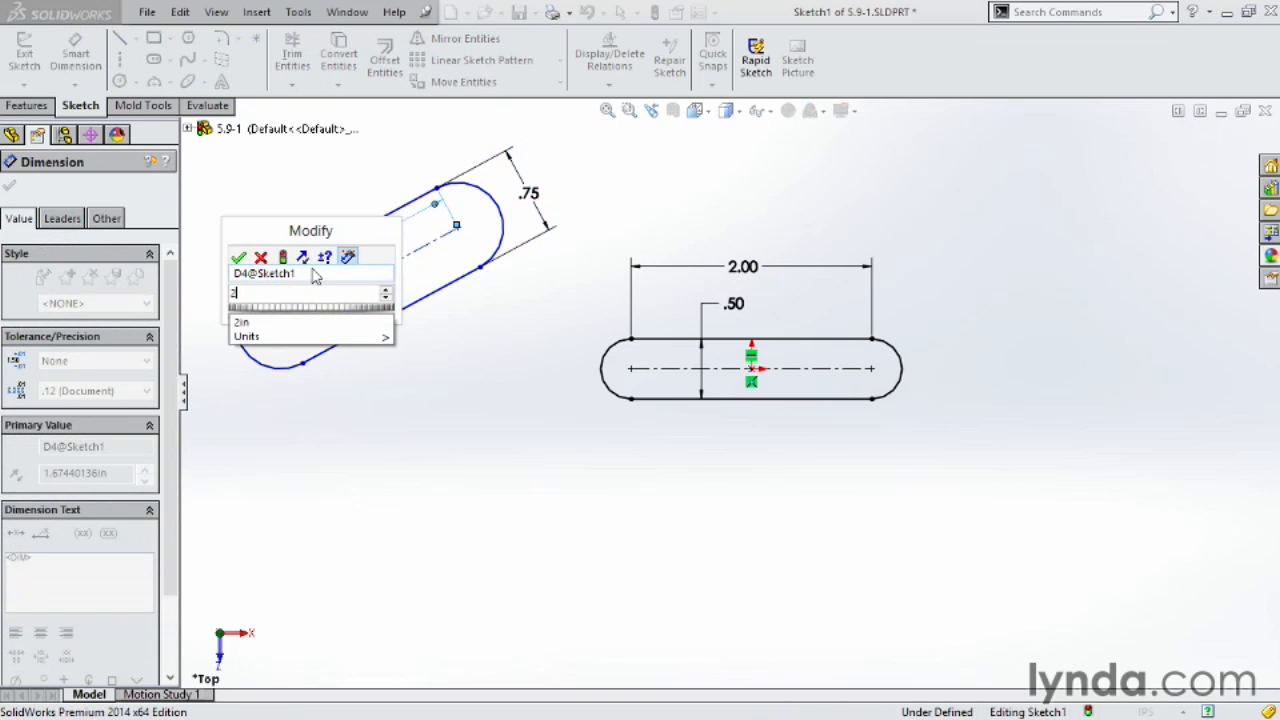
pyautogui.press('Return')
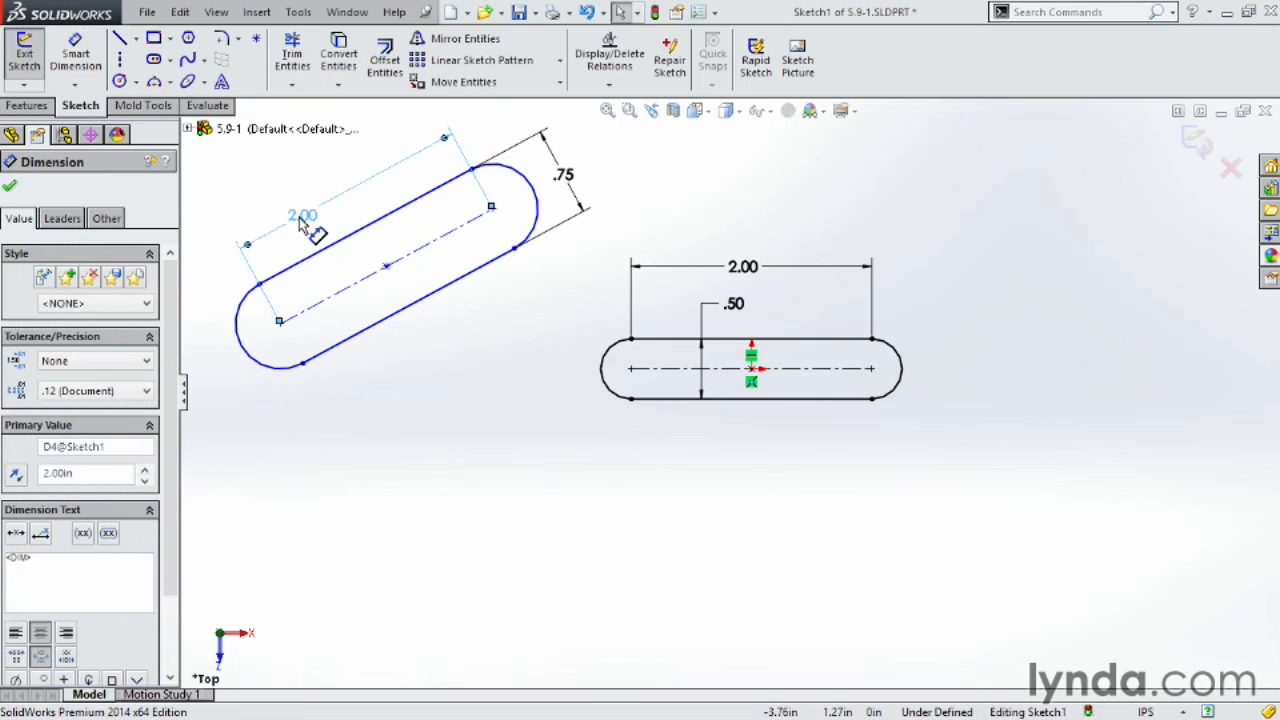
# Step: Draw a horizontal centerline about 1.76 in long from the angled slot's lower arc center toward the right
pyautogui.click(119, 60)
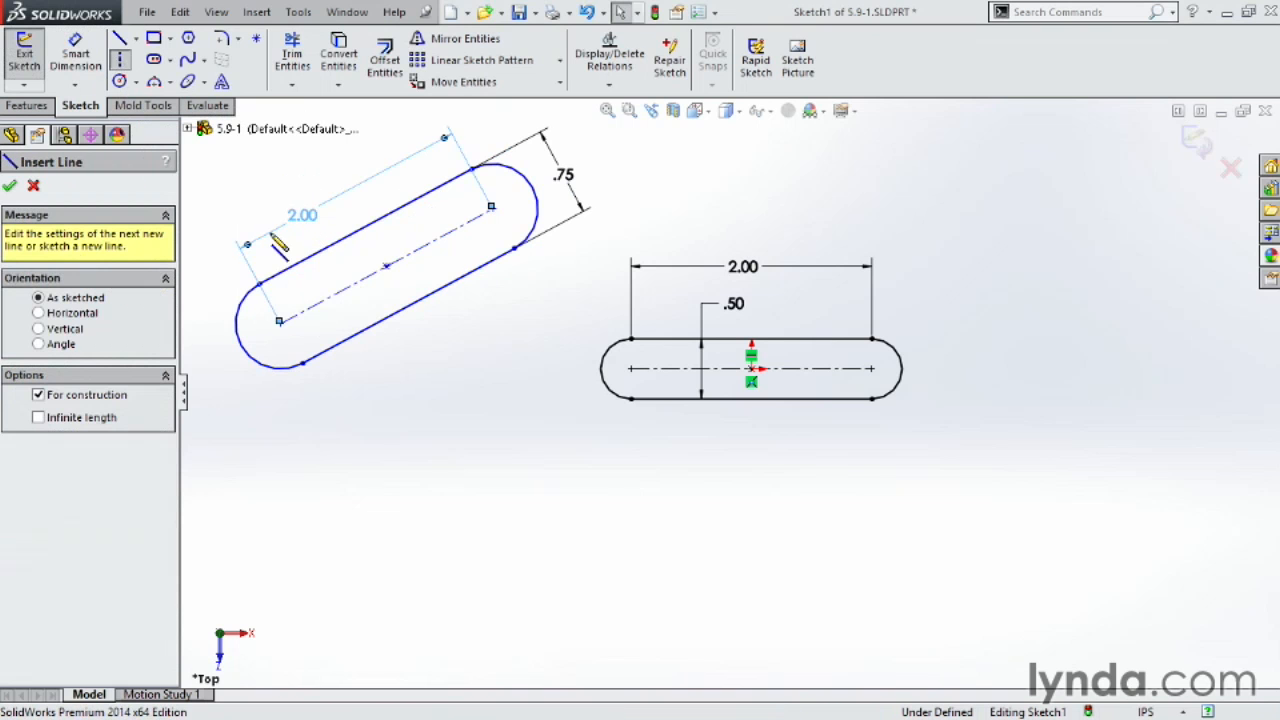
pyautogui.click(281, 323)
pyautogui.click(494, 323)
pyautogui.press('Escape')
# Step: Dimension the angle between the horizontal centerline and the angled slot's axis as 30°
pyautogui.click(75, 55)
pyautogui.click(440, 323)
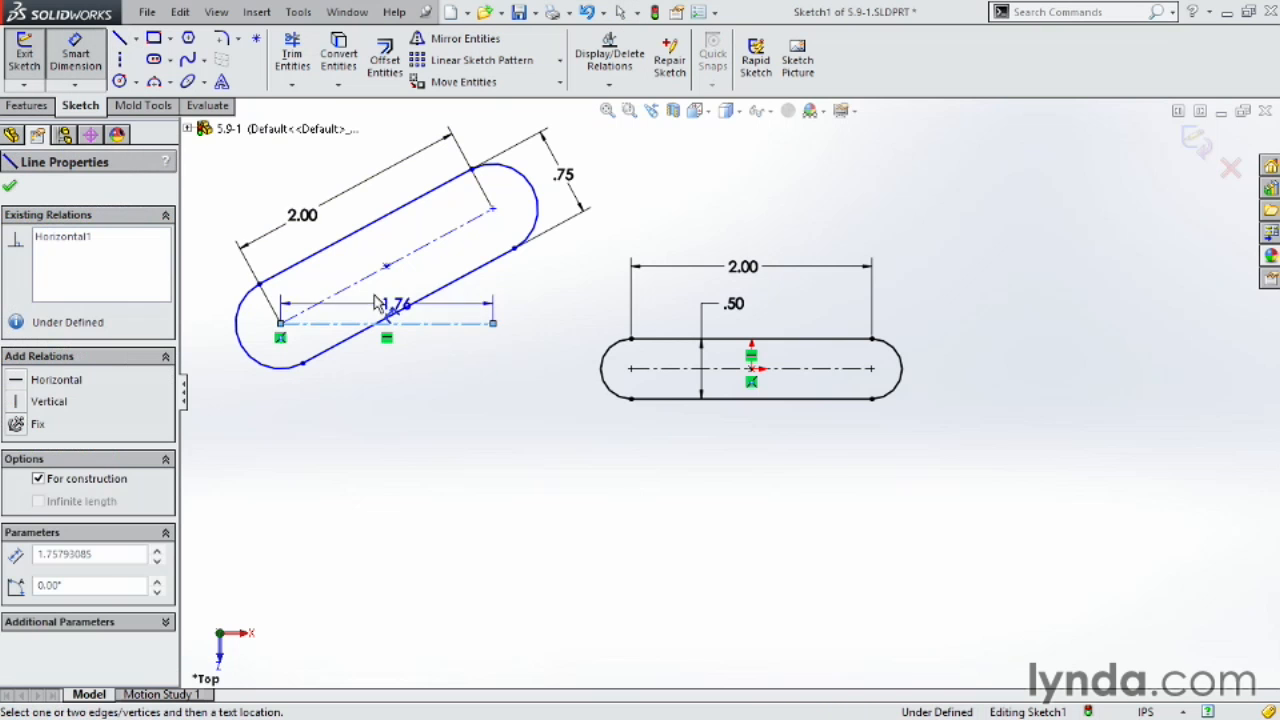
pyautogui.click(392, 264)
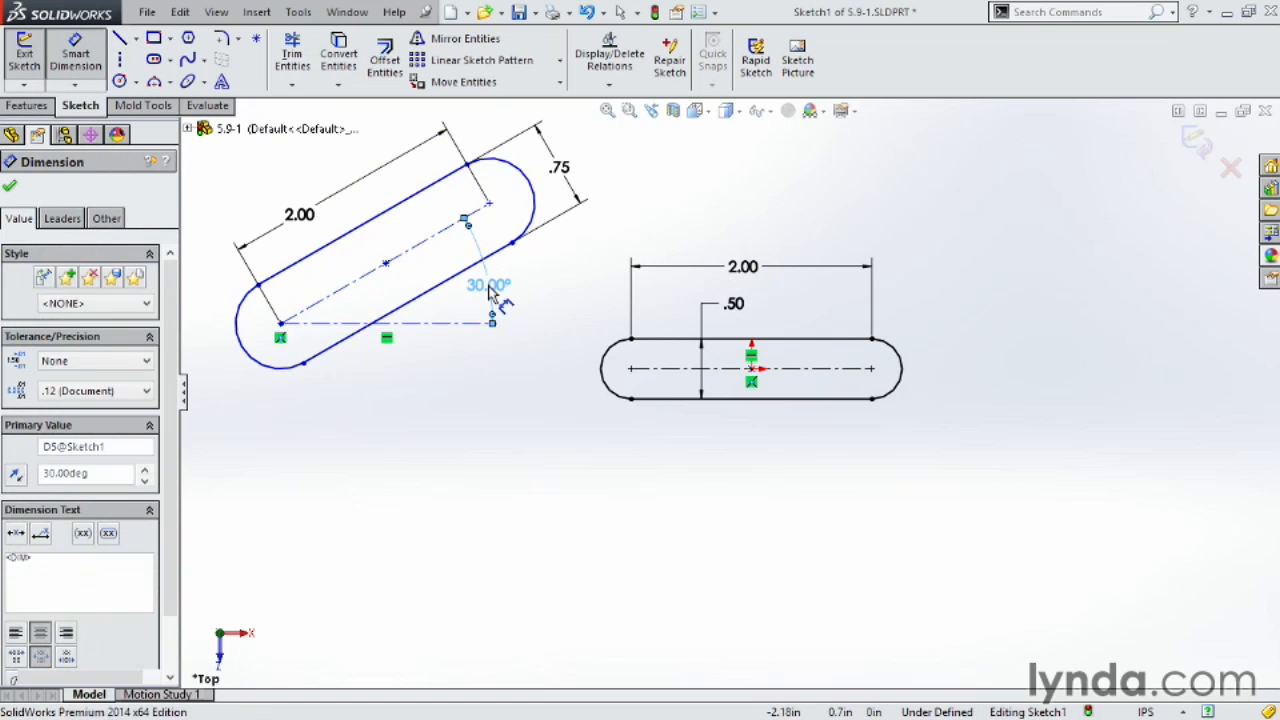
pyautogui.press('Escape')
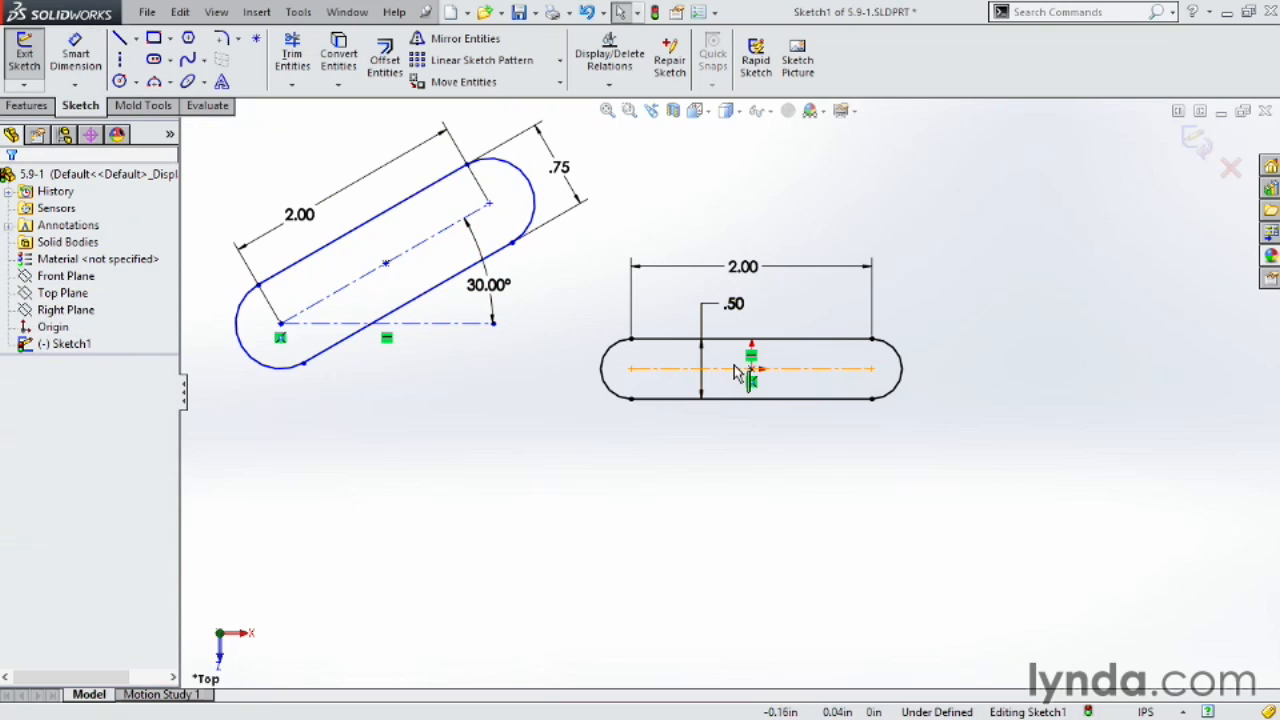
# Step: Draw a vertical centerline down from the angled slot's lower arc center, and continue with a sloped centerline about 4.00 in long to the origin
pyautogui.click(119, 62)
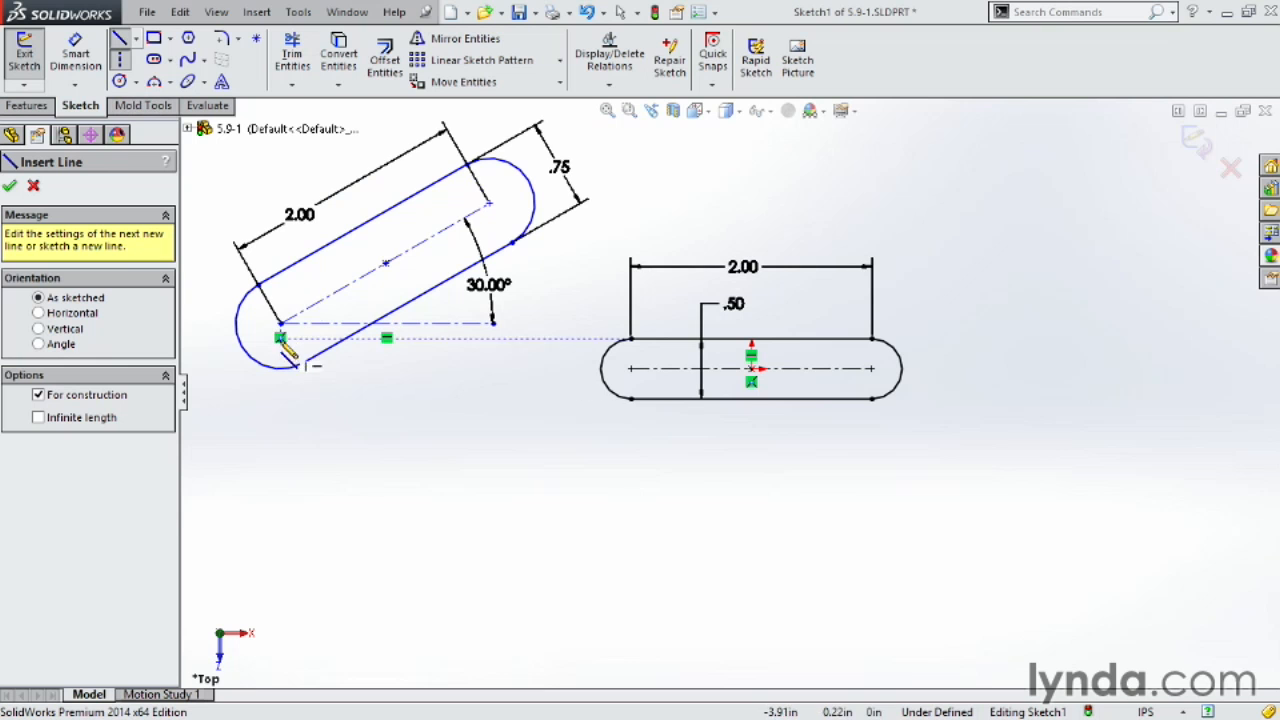
pyautogui.click(280, 323)
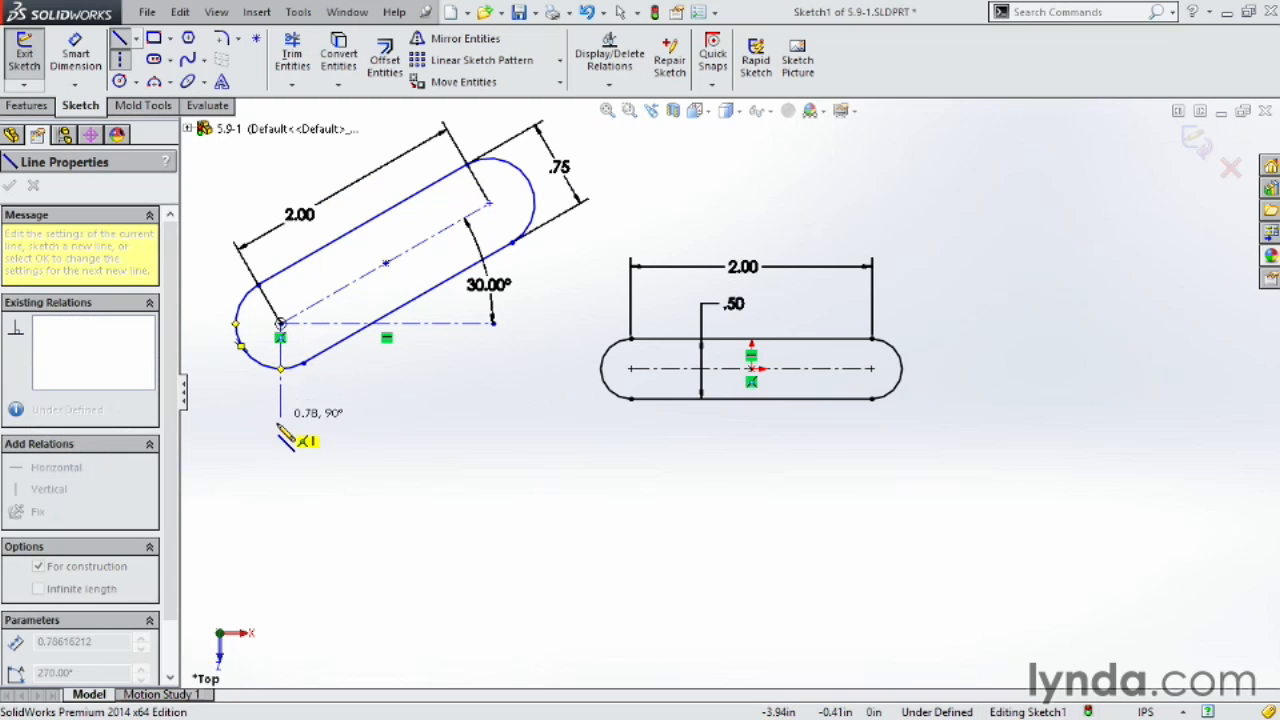
pyautogui.click(281, 474)
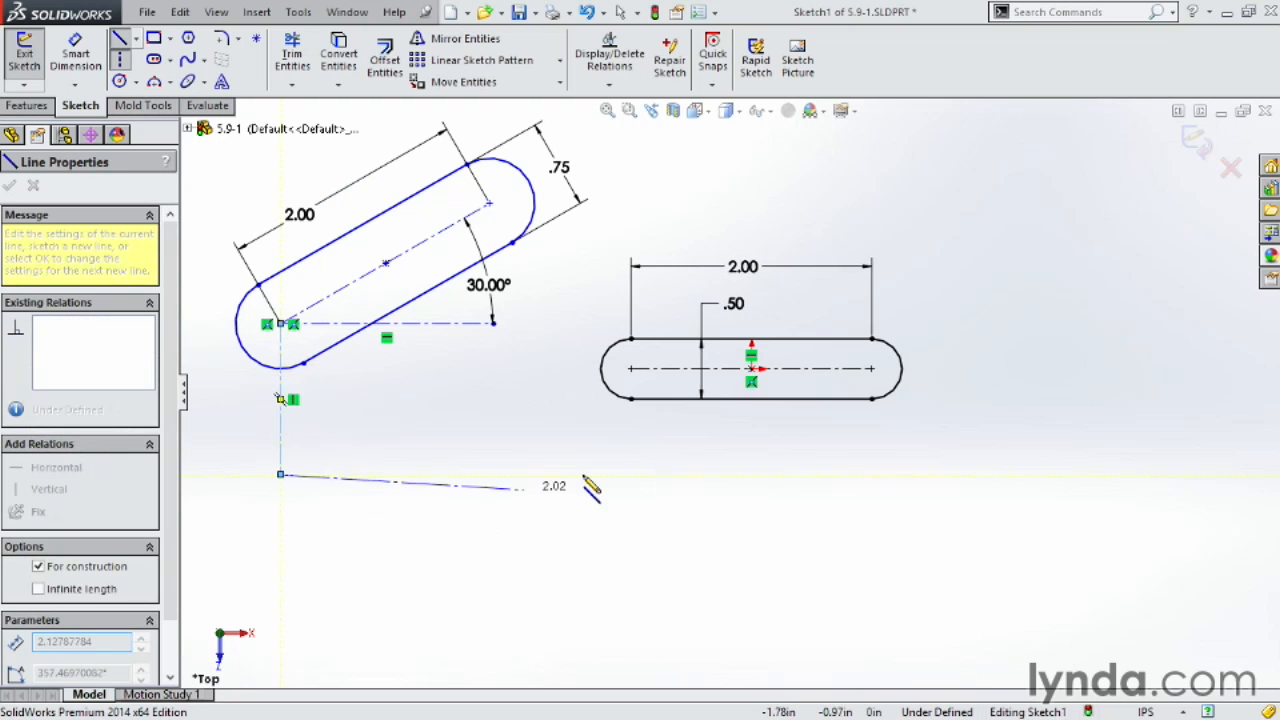
pyautogui.click(751, 369)
pyautogui.press('Escape')
# Step: Make the sloped centerline running to the origin horizontal
pyautogui.click(494, 428)
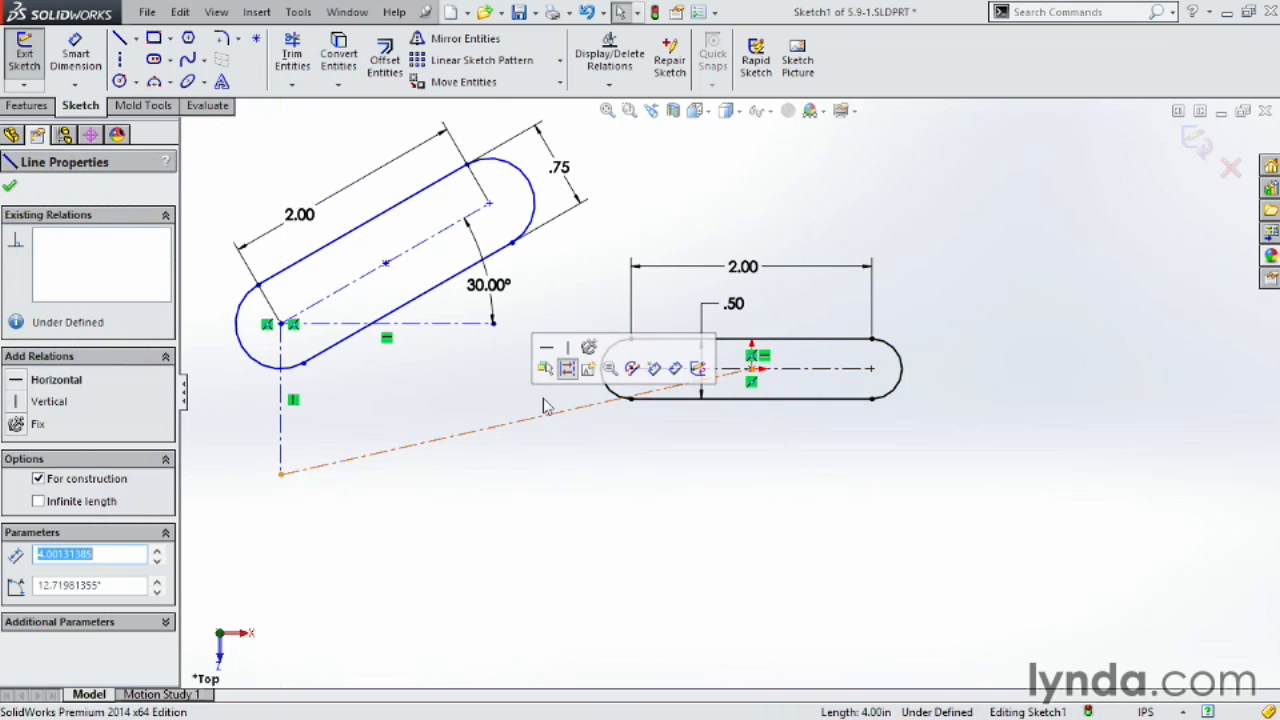
pyautogui.click(547, 348)
pyautogui.click(571, 490)
# Step: Move the angled slot's lower arc center up and slightly left so the slot clears the horizontal centerline through the origin
pyautogui.scroll(-1, 275, 380)
pyautogui.scroll(-2, 278, 388)
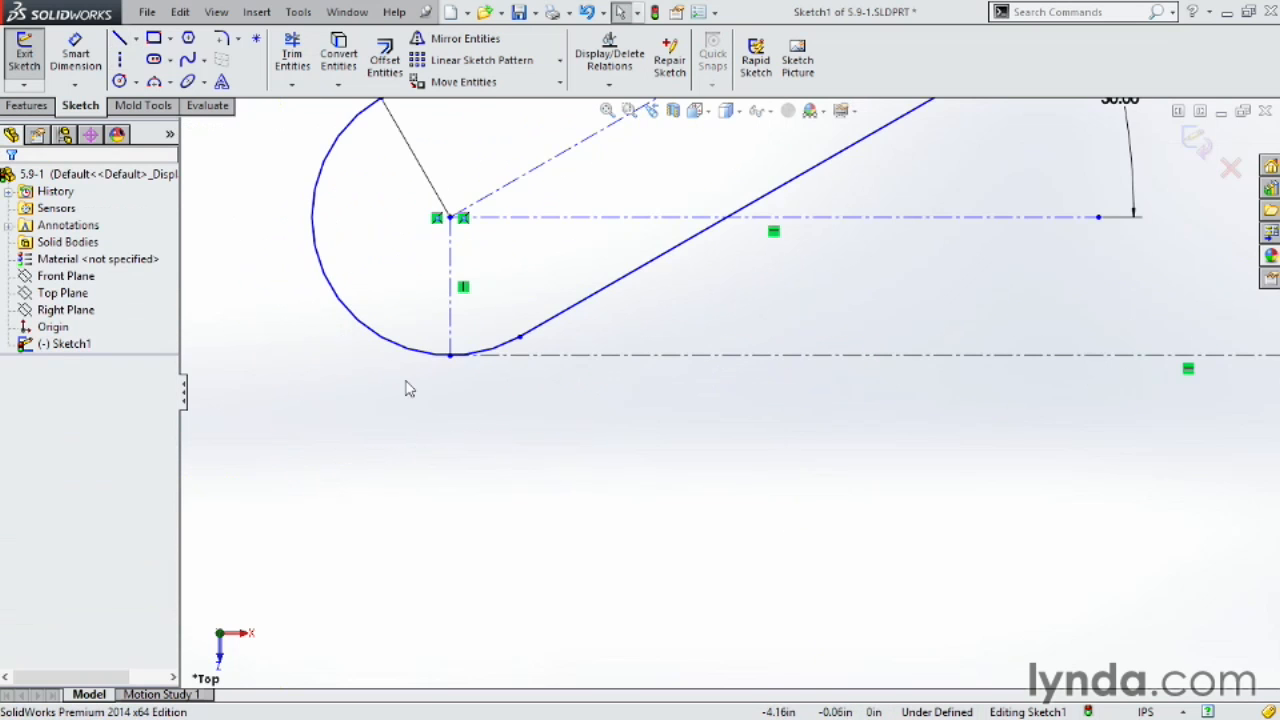
pyautogui.click(445, 220)
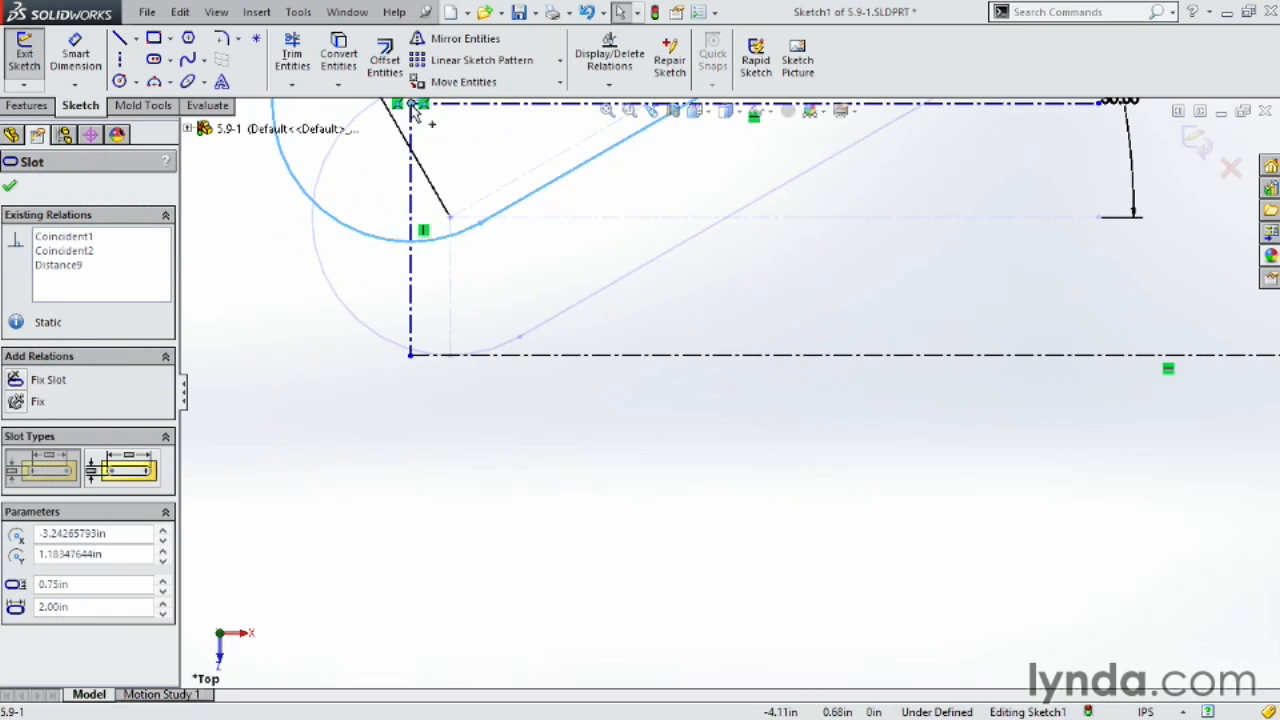
pyautogui.scroll(3, 566, 500)
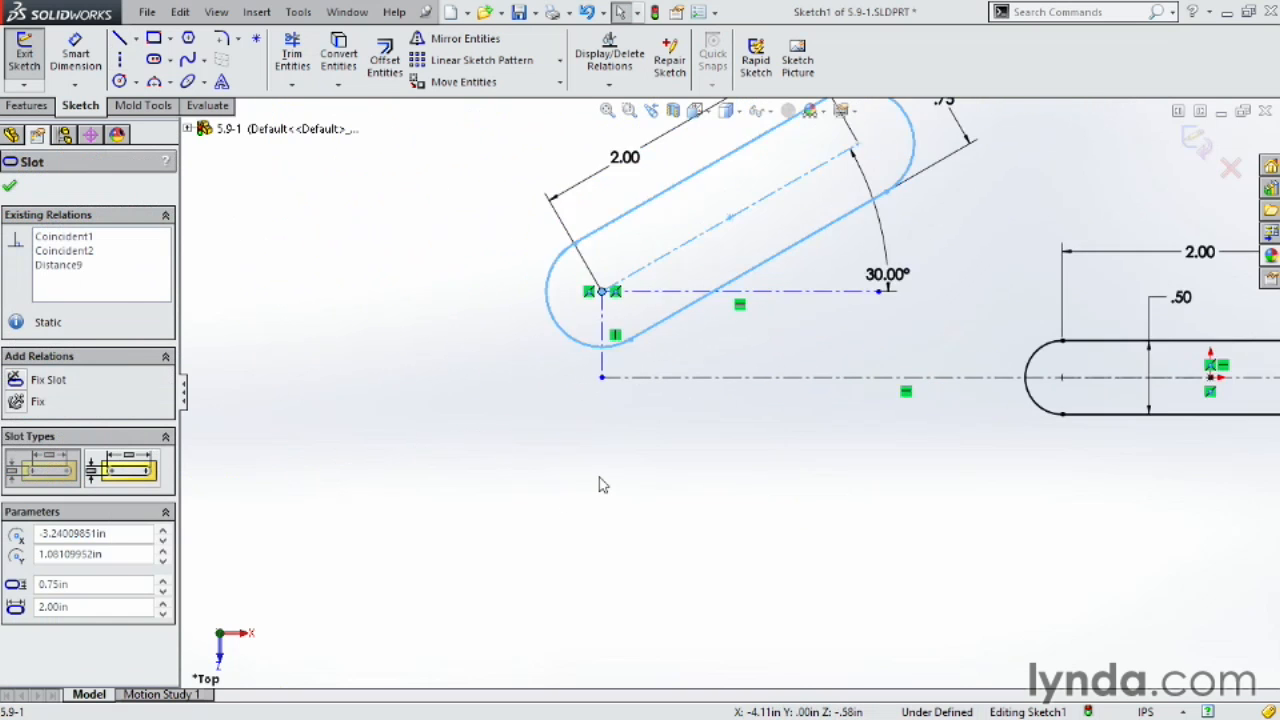
# Step: Dimension the vertical centerline below the angled slot's lower arc center as 0.50 in
pyautogui.click(735, 460)
pyautogui.click(75, 55)
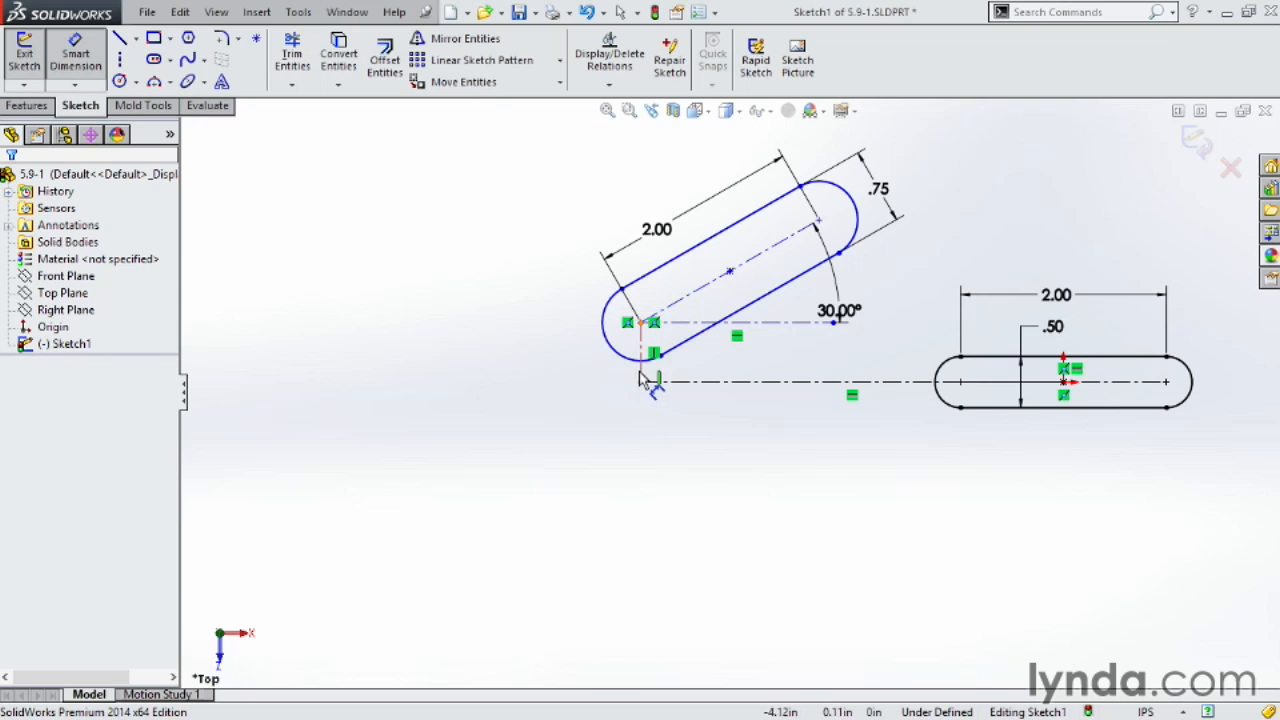
pyautogui.click(640, 375)
pyautogui.click(502, 351)
pyautogui.write('.5')
pyautogui.press('Return')
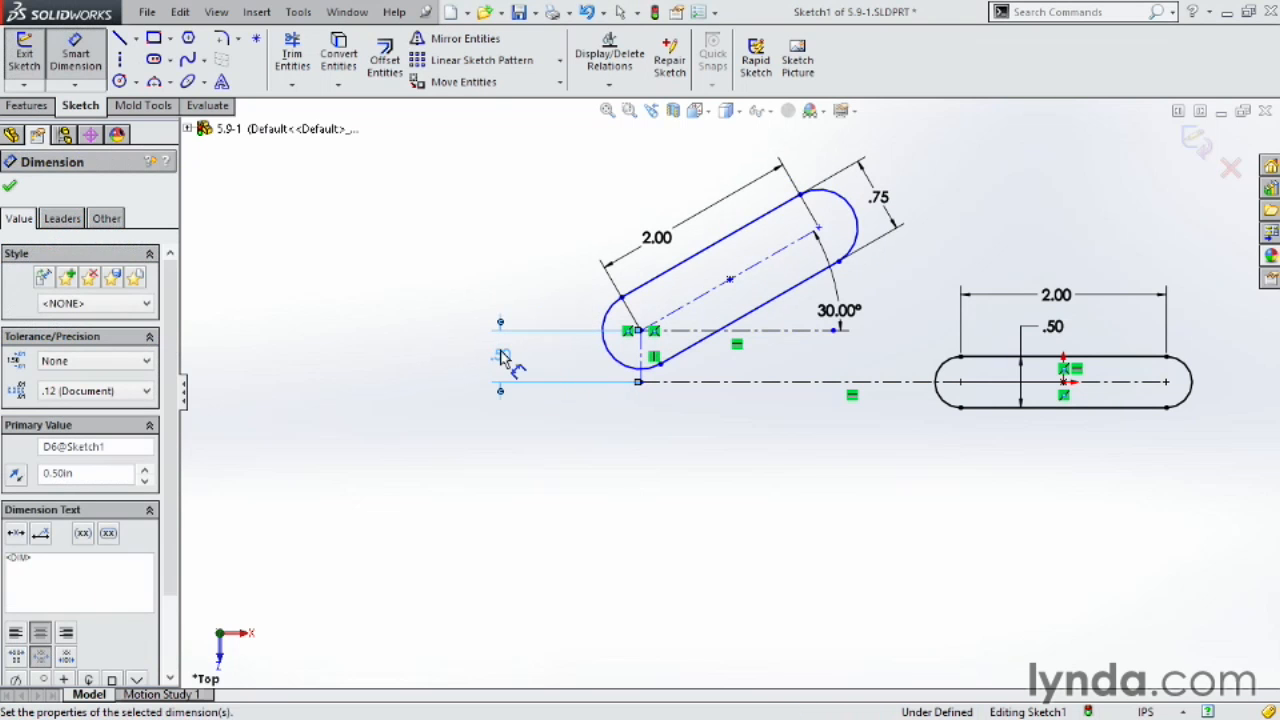
# Step: Dimension the horizontal centerline running from the angled slot's vertical centerline to the origin as 5.00 in
pyautogui.click(858, 386)
pyautogui.click(845, 445)
pyautogui.write('5')
pyautogui.press('Return')
pyautogui.press('Escape')
pyautogui.scroll(3, 868, 466)
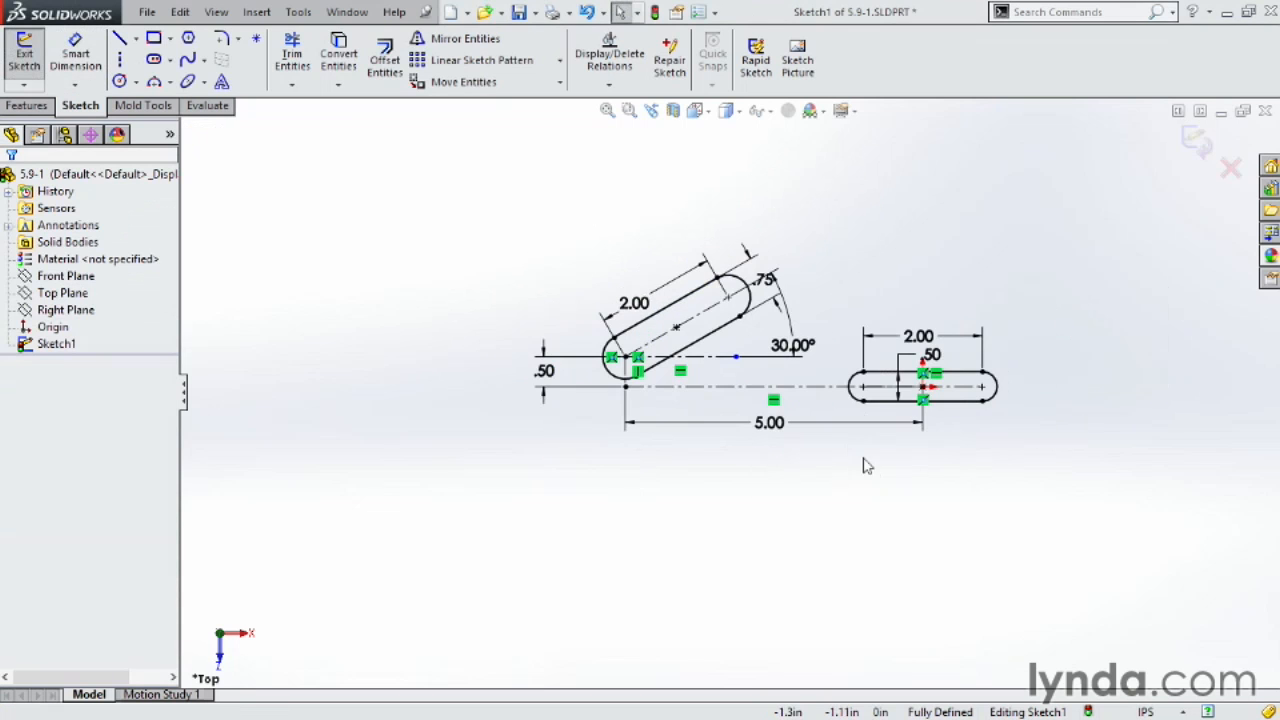
pyautogui.scroll(-2, 866, 462)
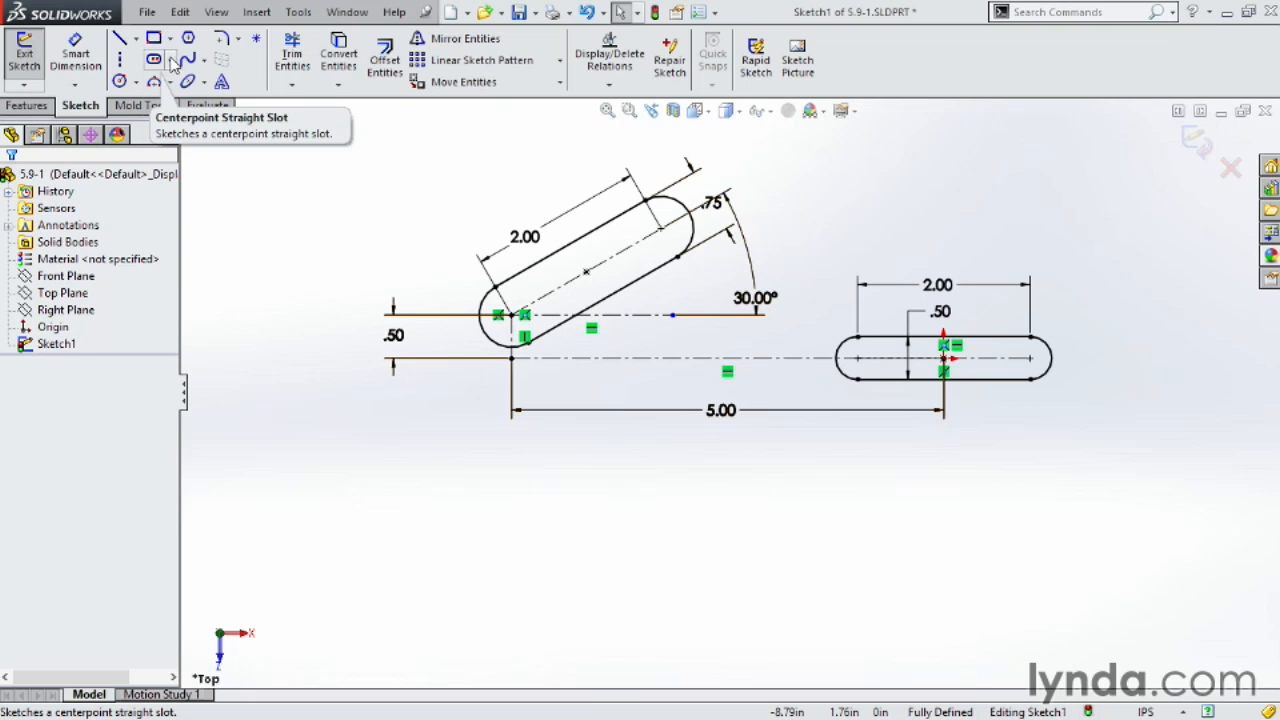
# Step: Sketch a 3 Point Arc Slot arching upward below the angled slot, with a centerline arc of about 73° and radius about 2.05 in
pyautogui.click(171, 60)
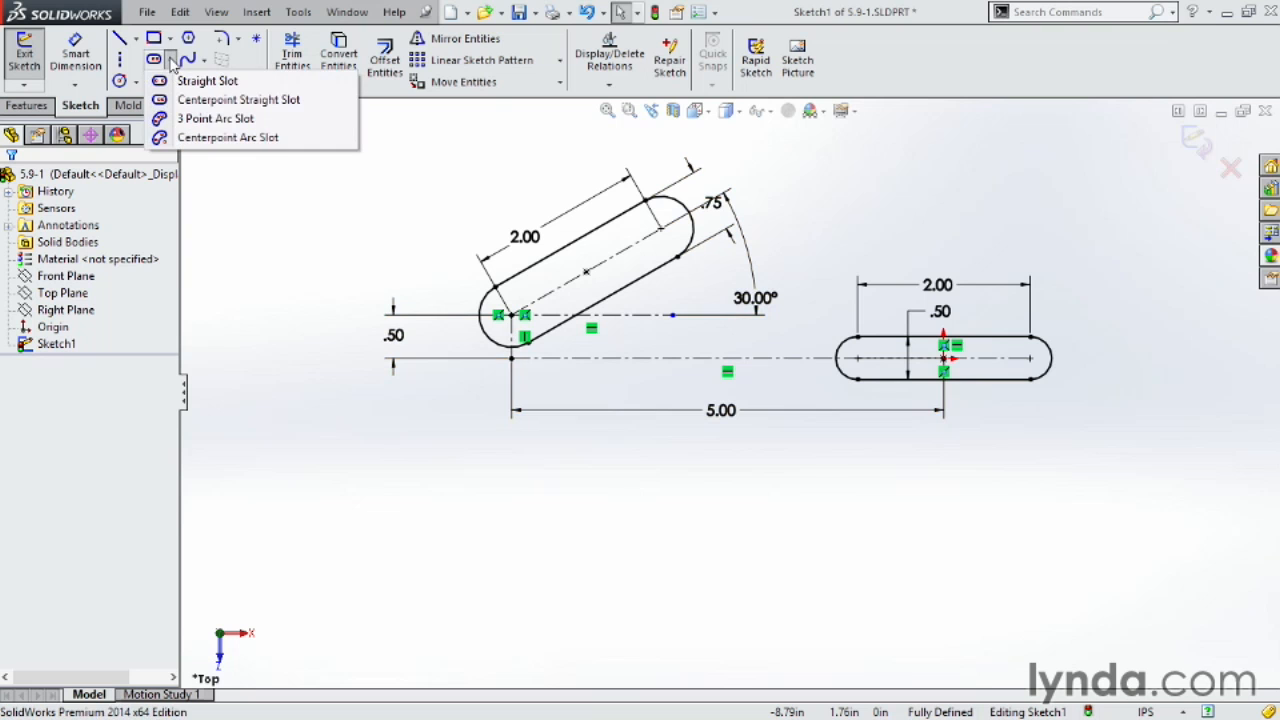
pyautogui.click(184, 122)
pyautogui.click(556, 541)
pyautogui.click(748, 530)
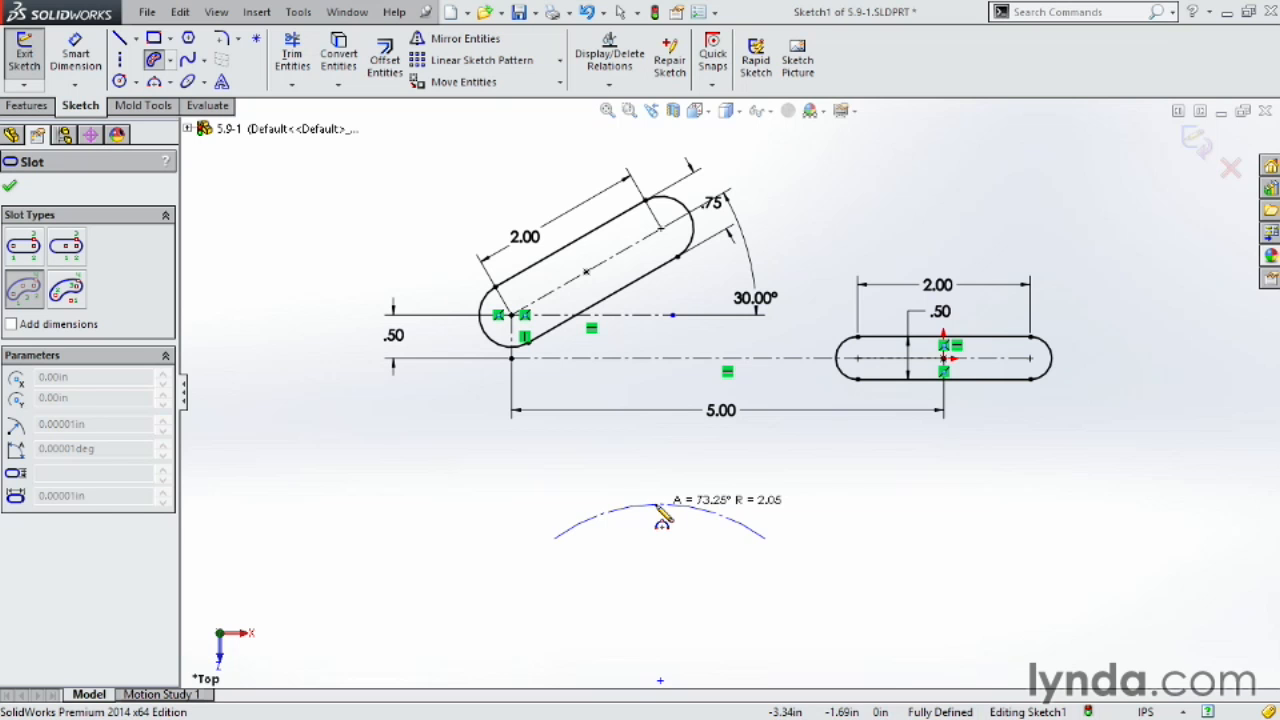
pyautogui.click(660, 508)
pyautogui.click(690, 535)
pyautogui.press('Escape')
# Step: Draw two connected centerlines from the arc slot's left end center to its arc center and up to its right end center
pyautogui.scroll(2, 843, 561)
pyautogui.scroll(-2, 820, 542)
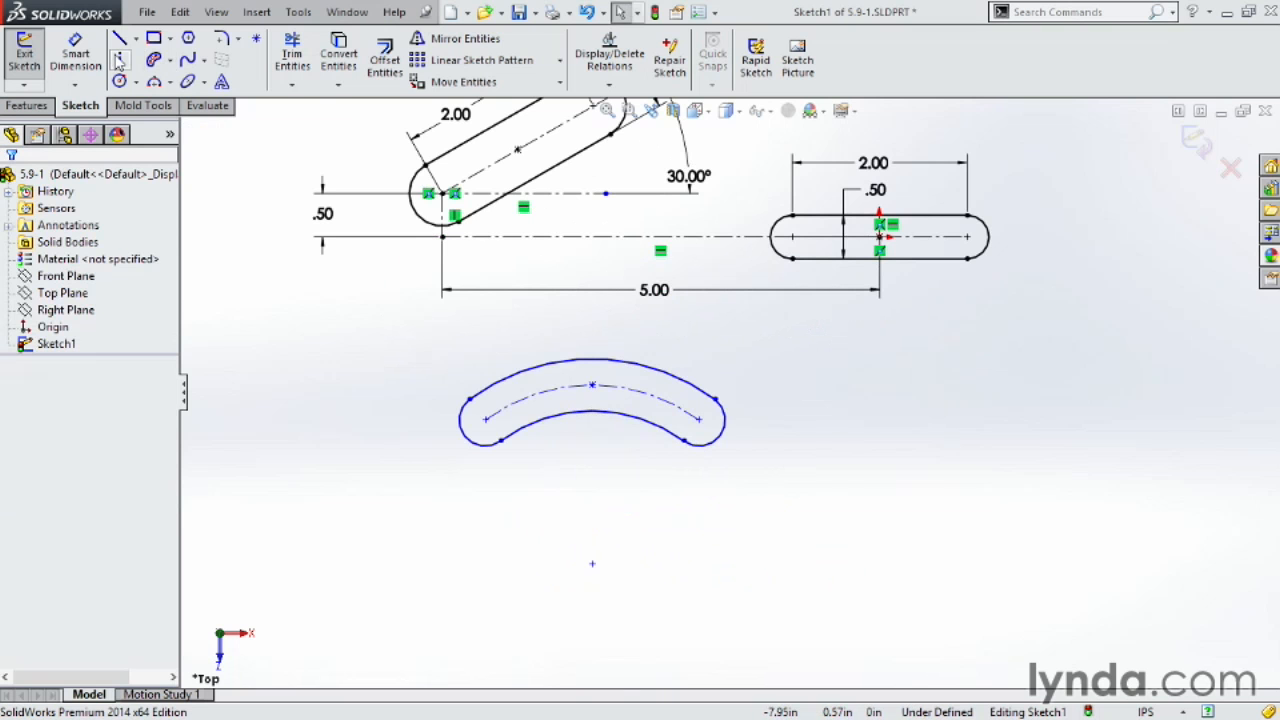
pyautogui.click(118, 59)
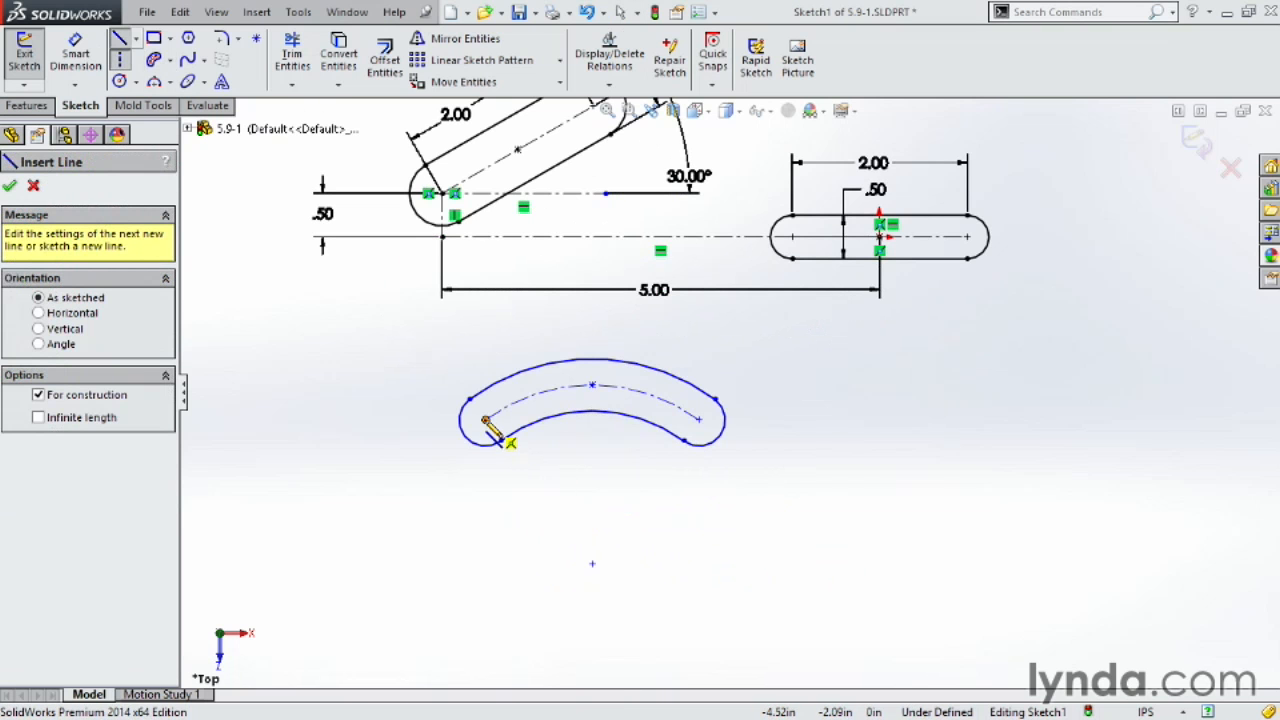
pyautogui.click(486, 420)
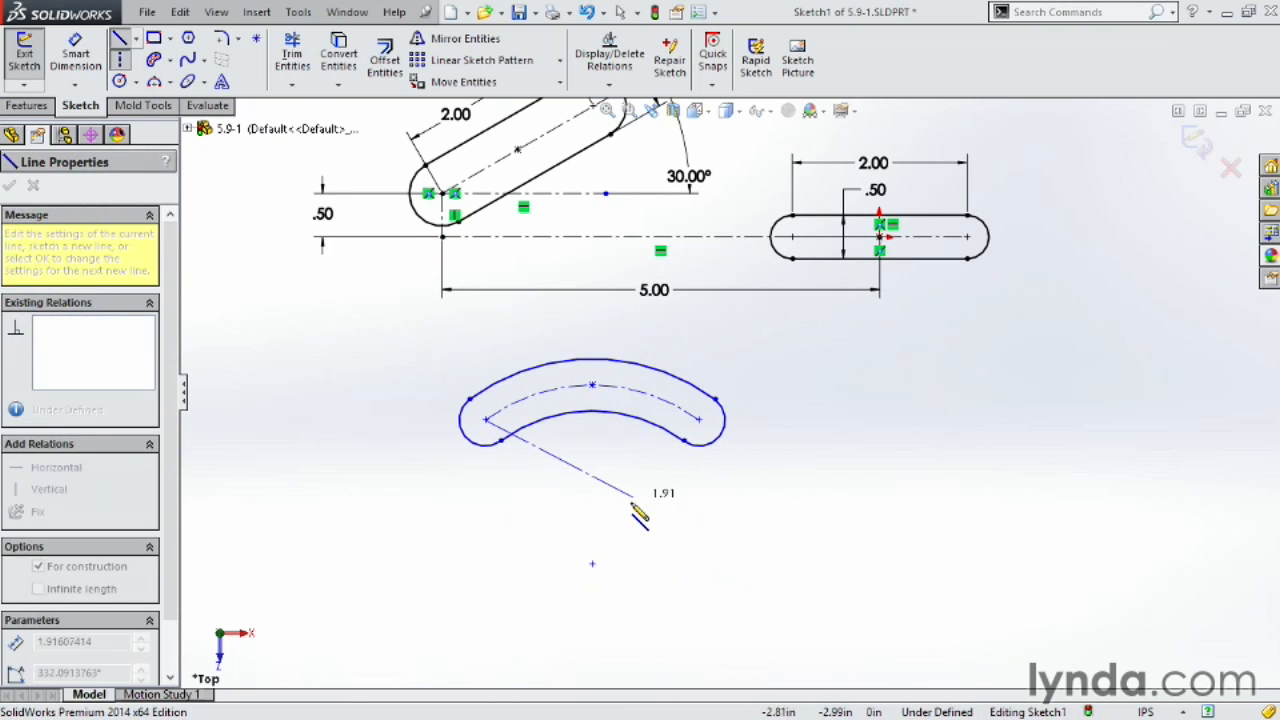
pyautogui.click(592, 563)
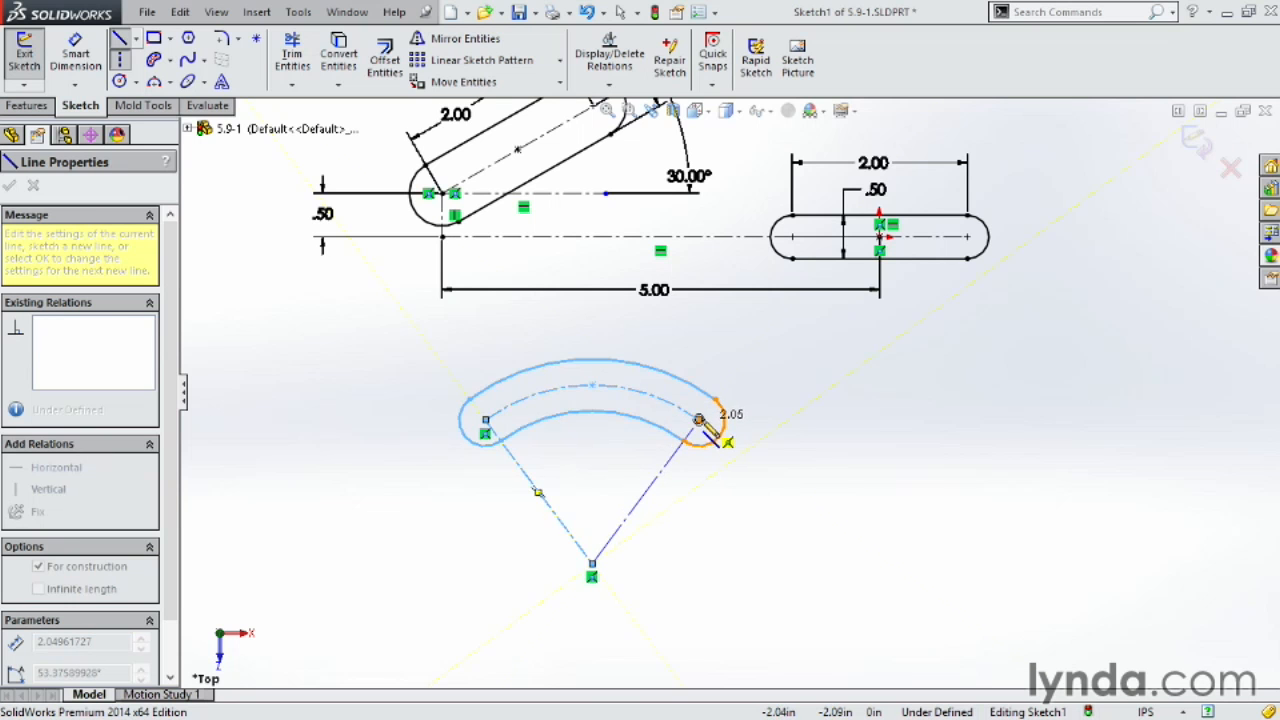
pyautogui.click(700, 420)
# Step: Dimension the angle between the arc slot's two radial centerlines as 80°
pyautogui.click(76, 55)
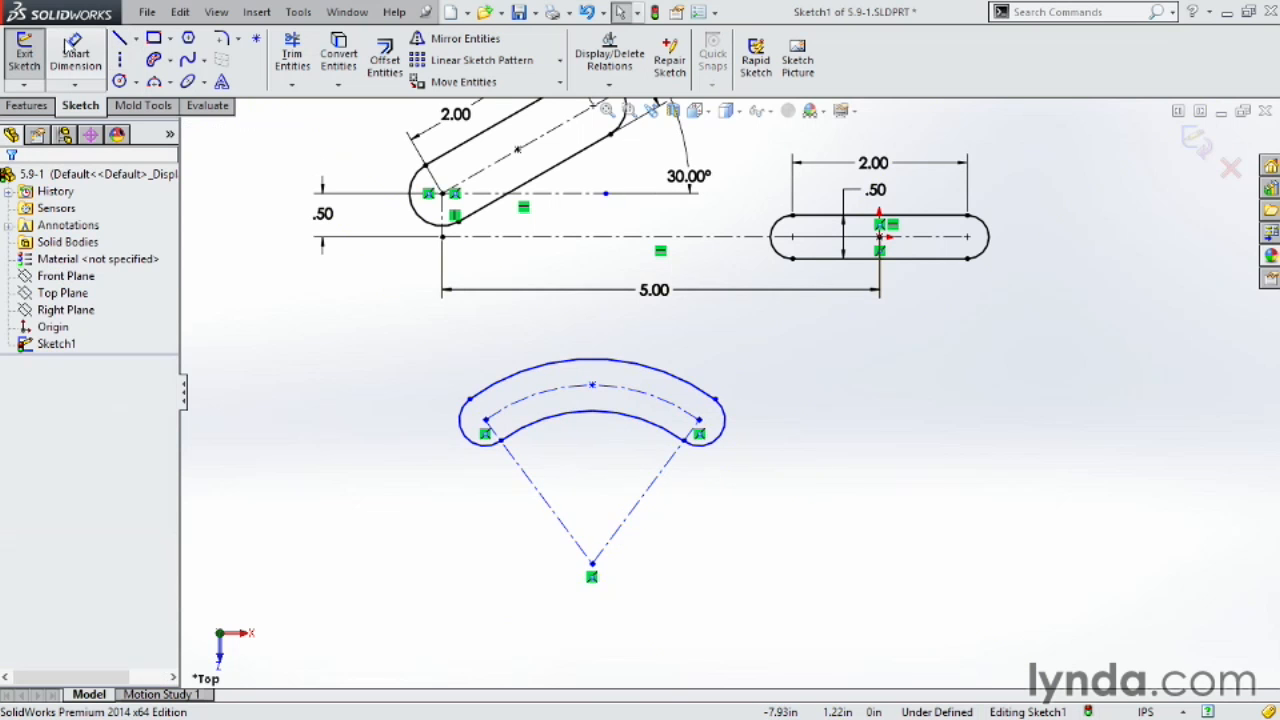
pyautogui.click(540, 500)
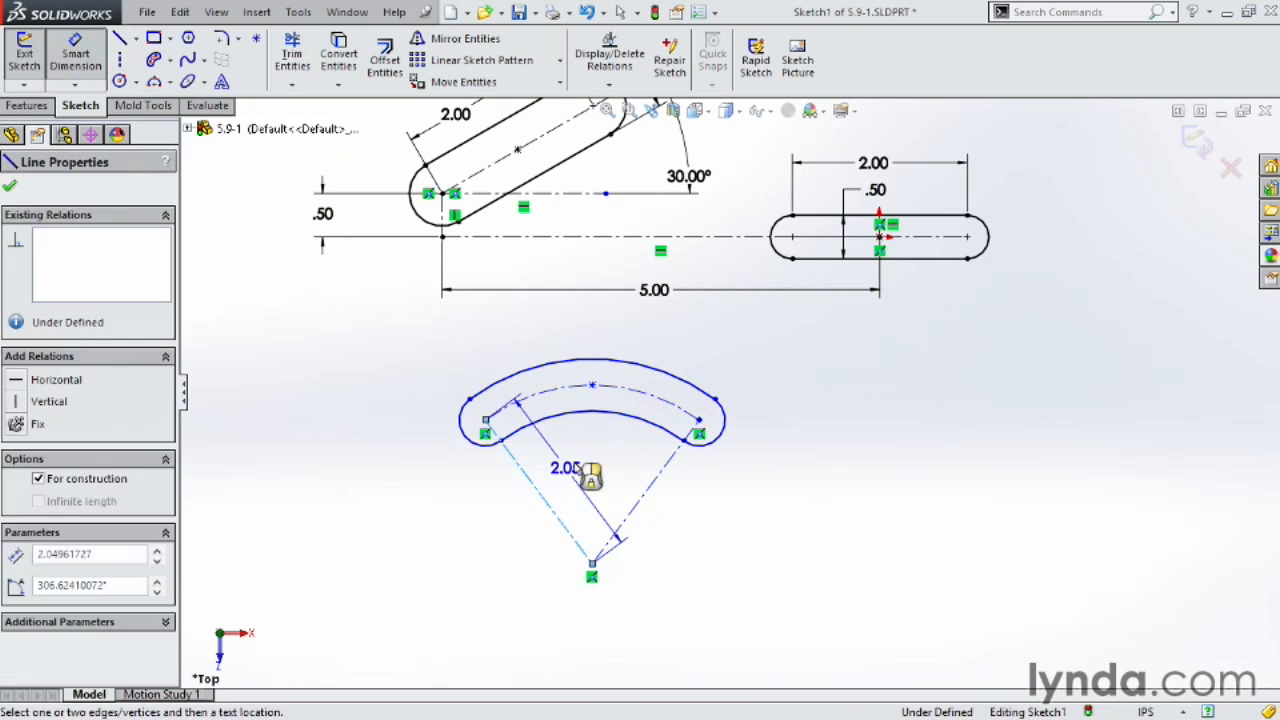
pyautogui.click(652, 492)
pyautogui.click(603, 470)
pyautogui.write('80')
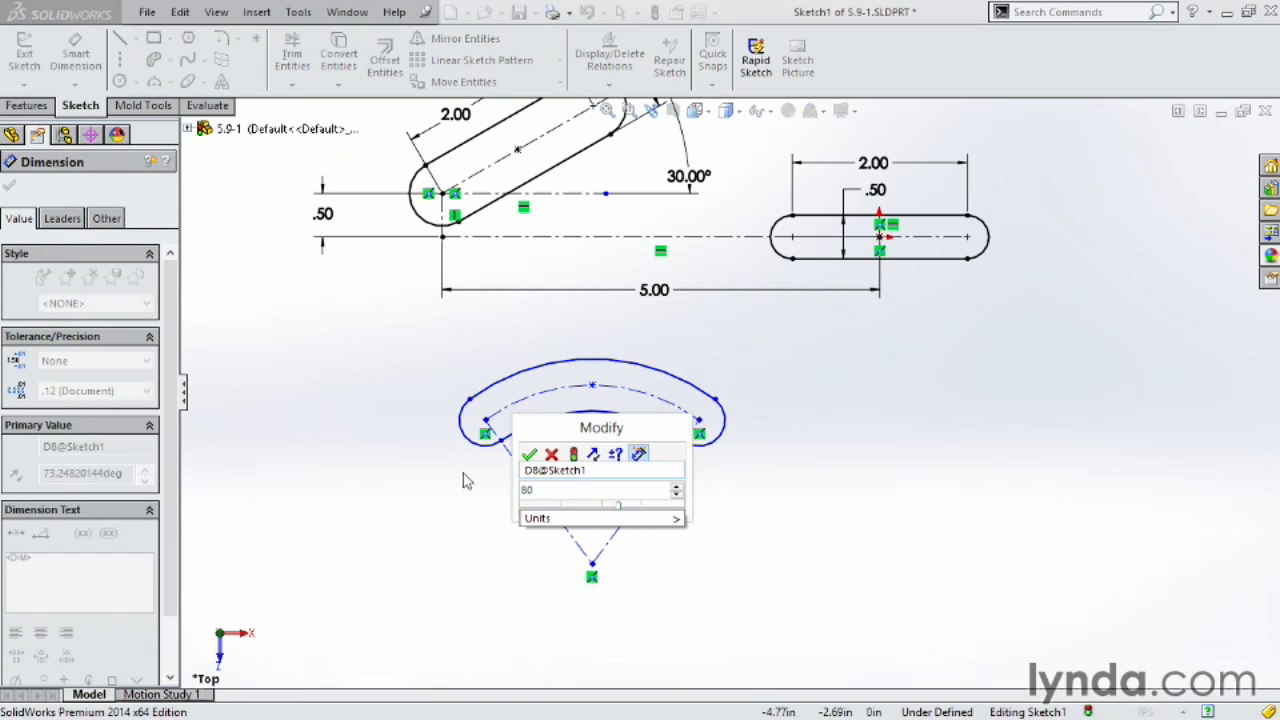
pyautogui.click(529, 454)
pyautogui.press('Escape')
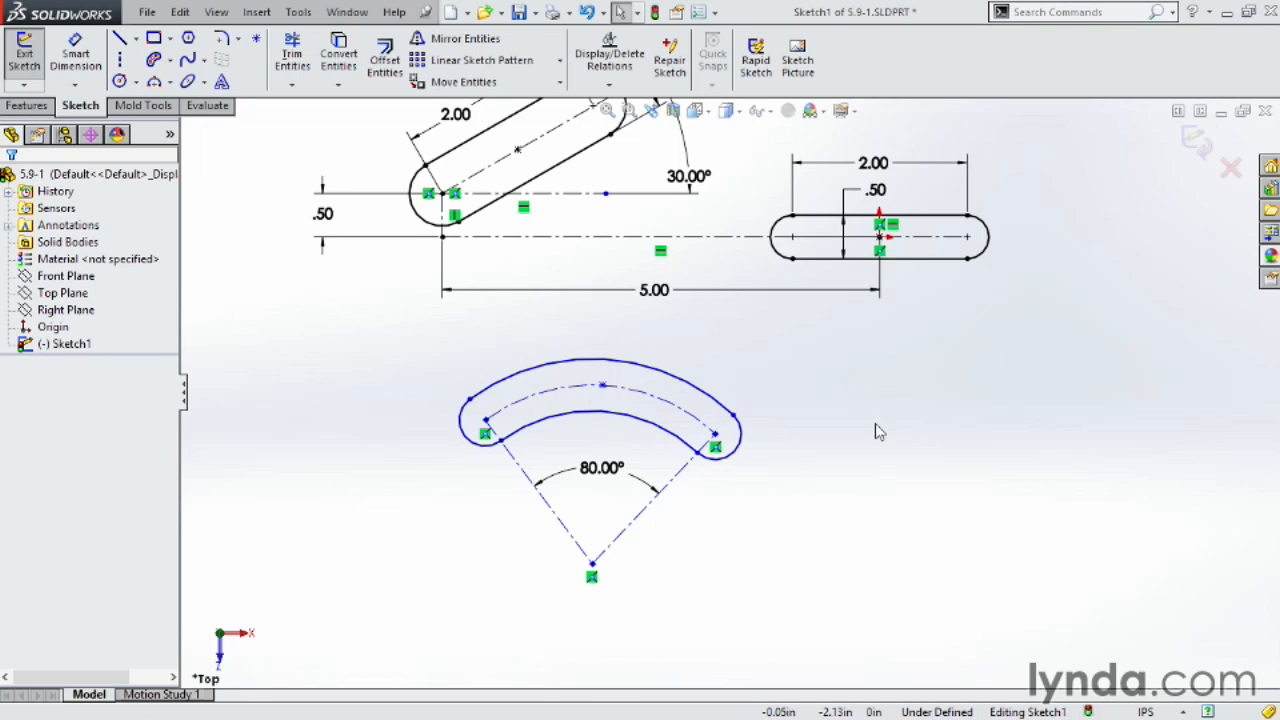
# Step: Sketch a Centerpoint Arc Slot below the straight slot, with radius about 1.15 in, sweep about 259° and width about 0.46 in
pyautogui.click(172, 62)
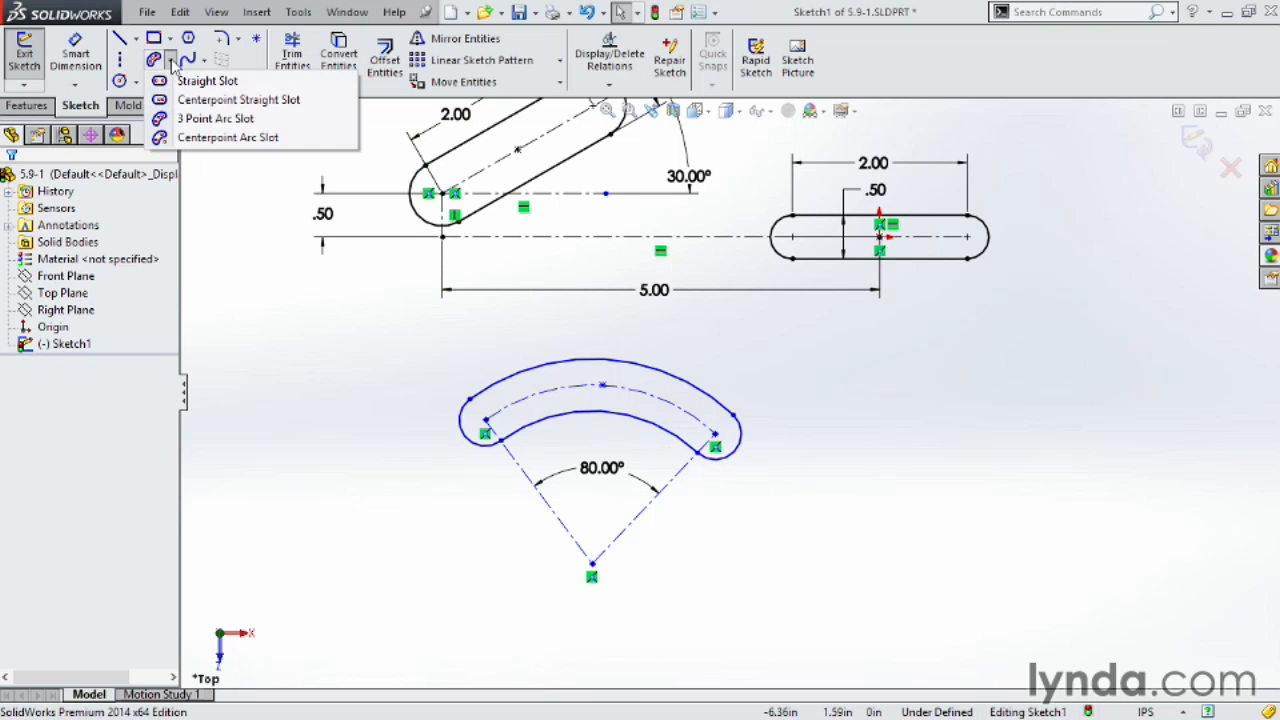
pyautogui.click(192, 136)
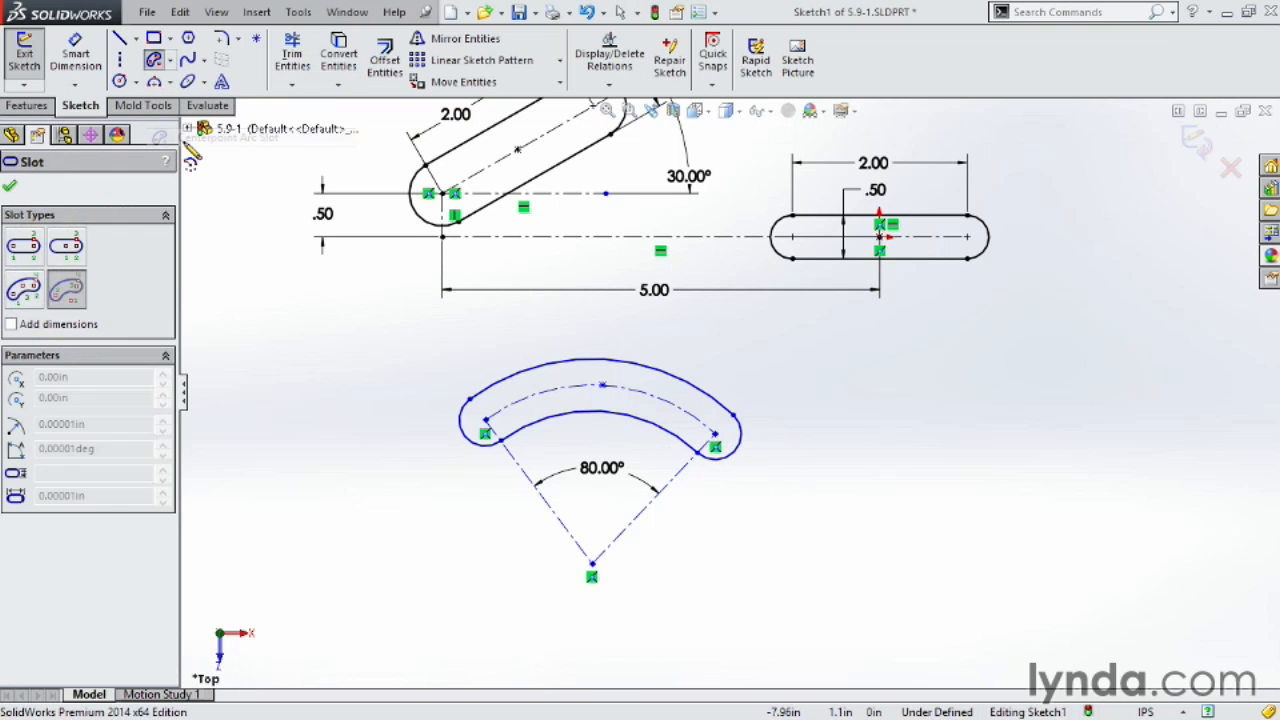
pyautogui.click(968, 469)
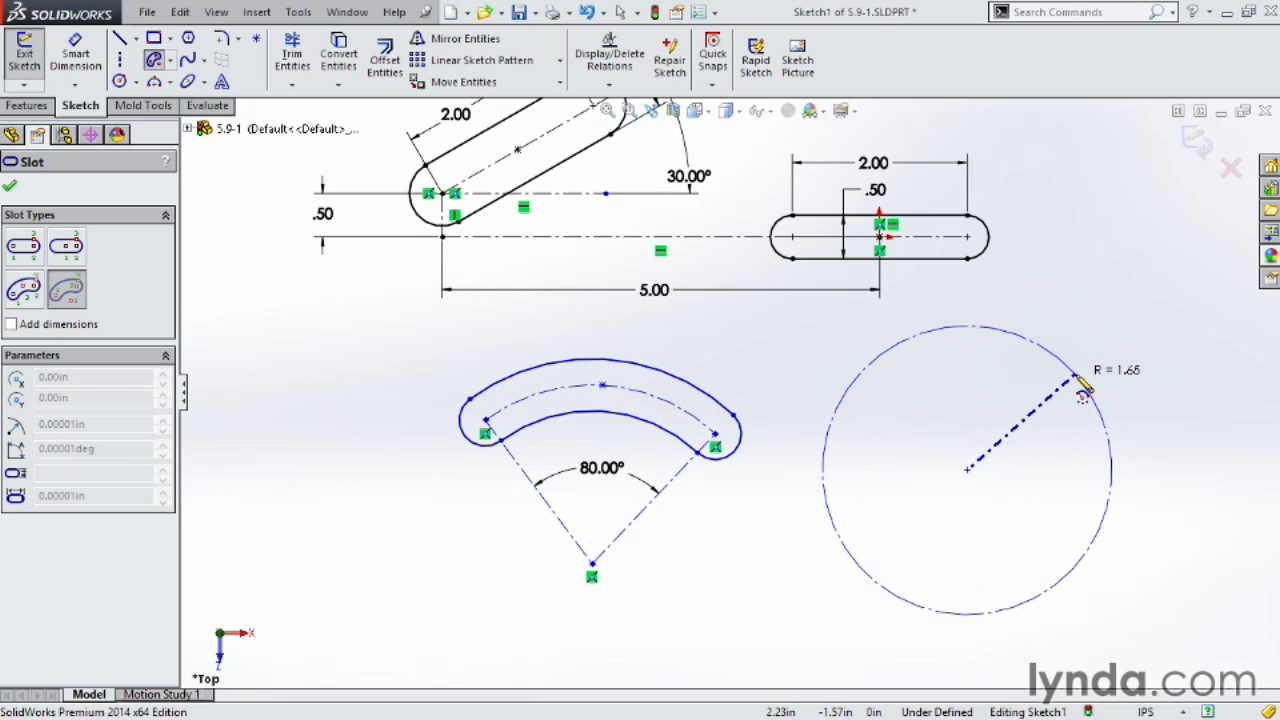
pyautogui.click(1000, 379)
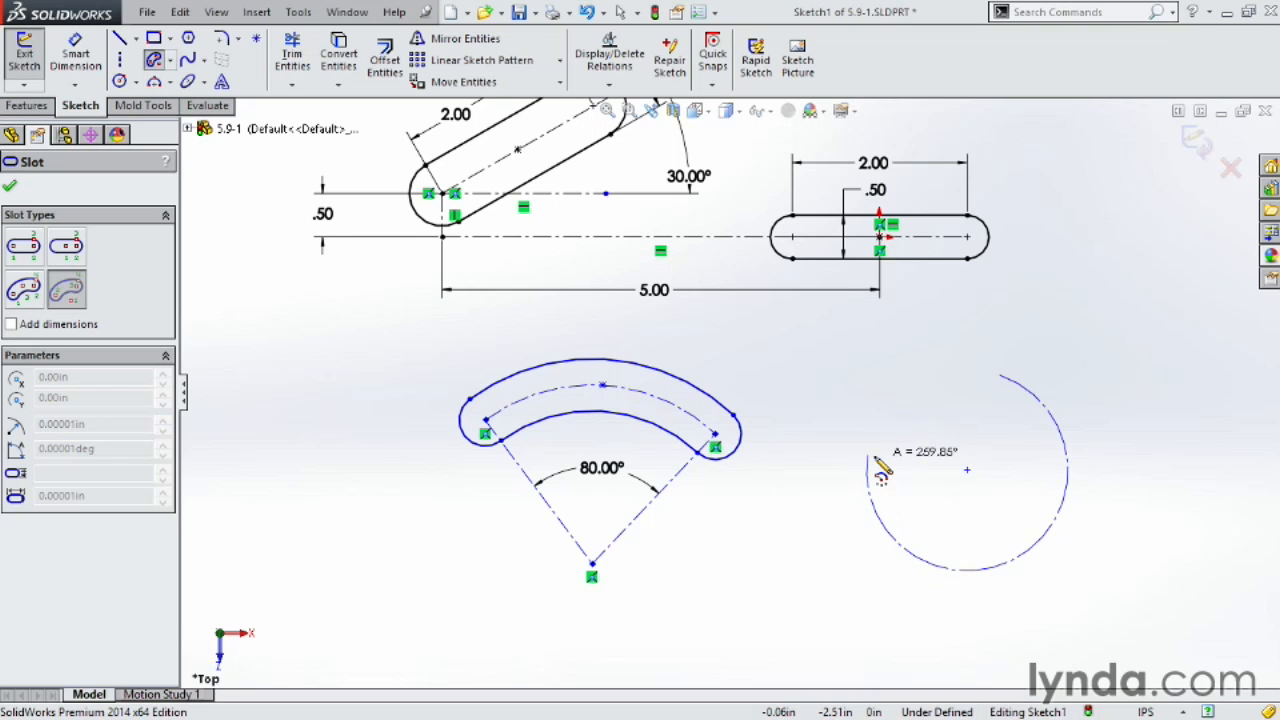
pyautogui.click(868, 457)
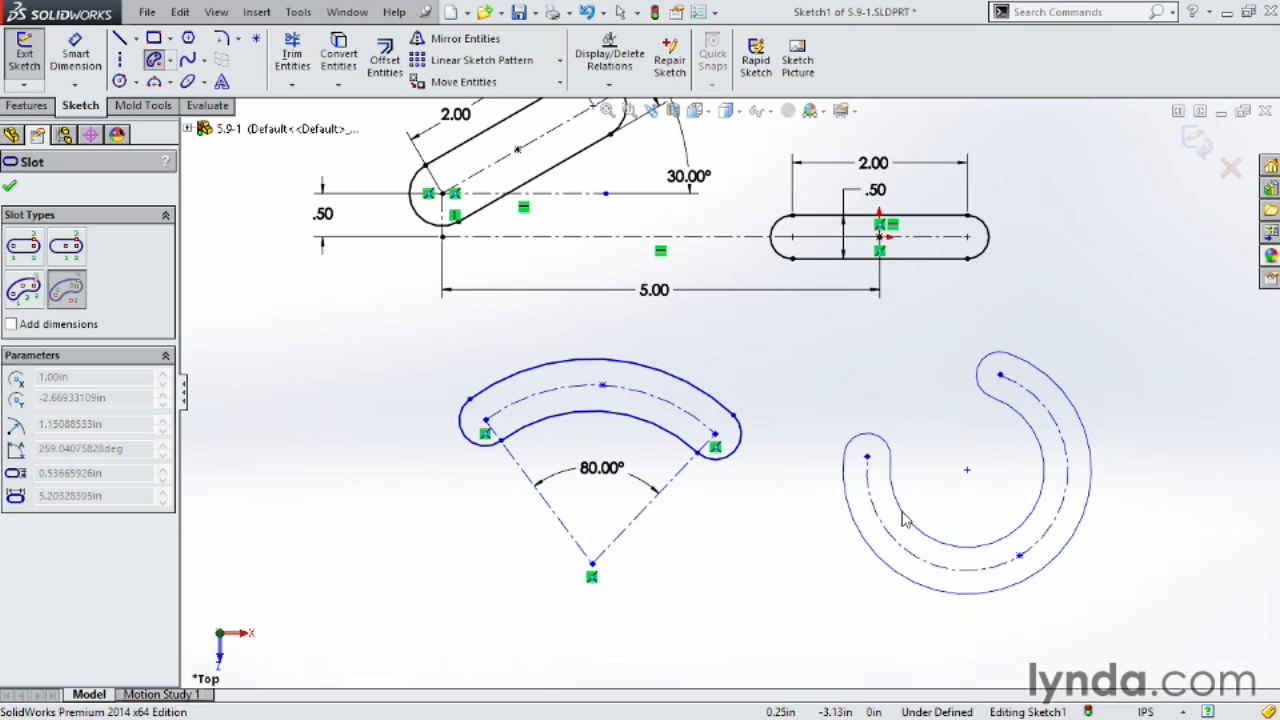
pyautogui.click(900, 522)
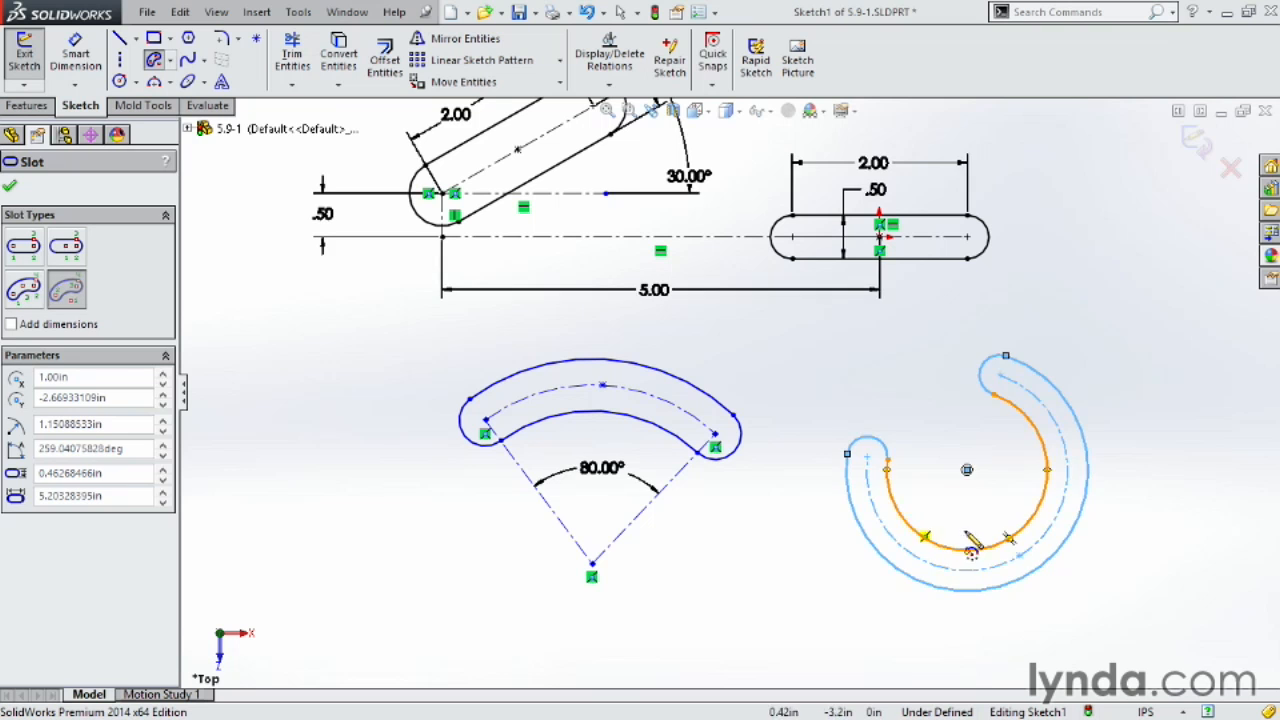
pyautogui.press('Escape')
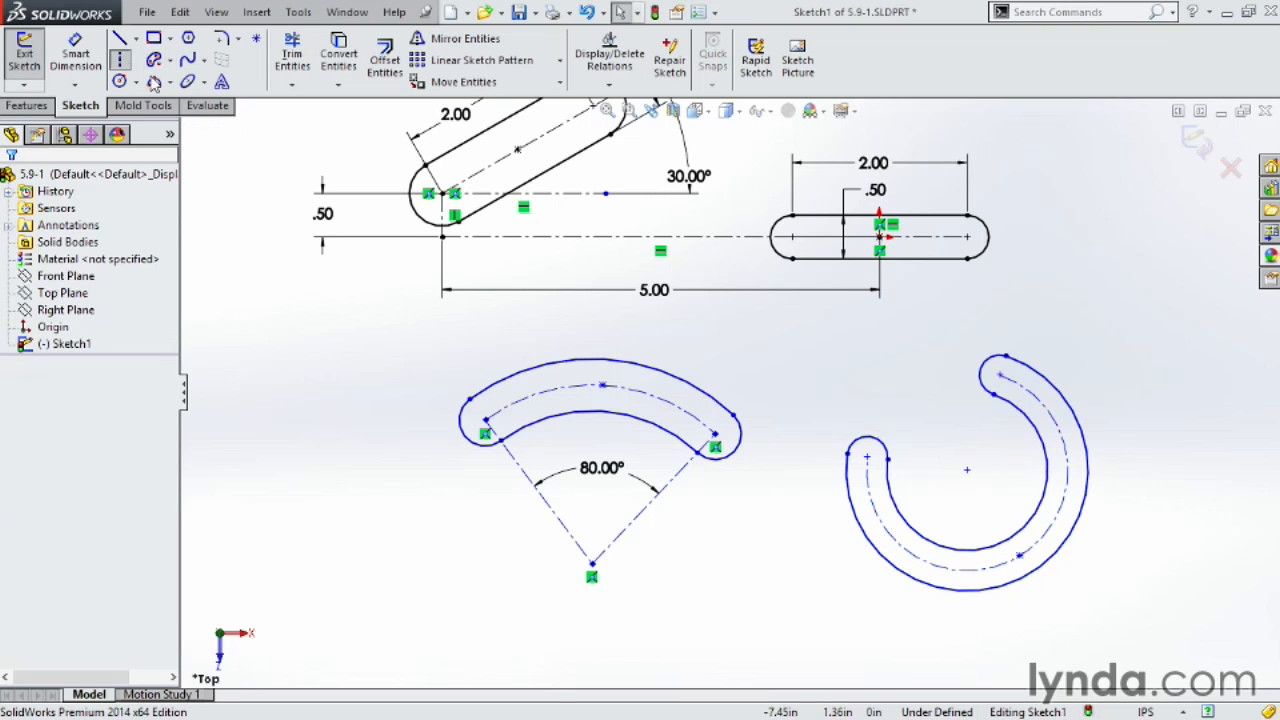
# Step: Draw a centerline from the centerpoint arc slot's upper end center to its arc center
pyautogui.click(118, 38)
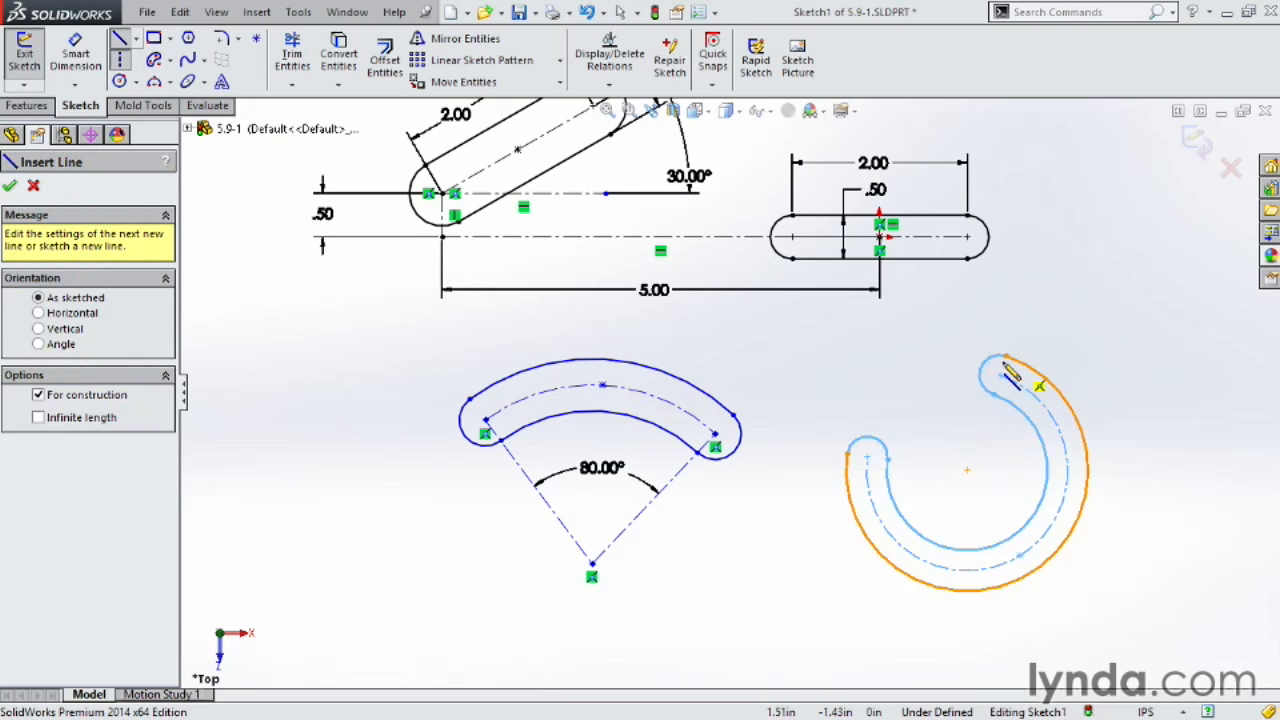
pyautogui.click(967, 468)
pyautogui.press('Escape')
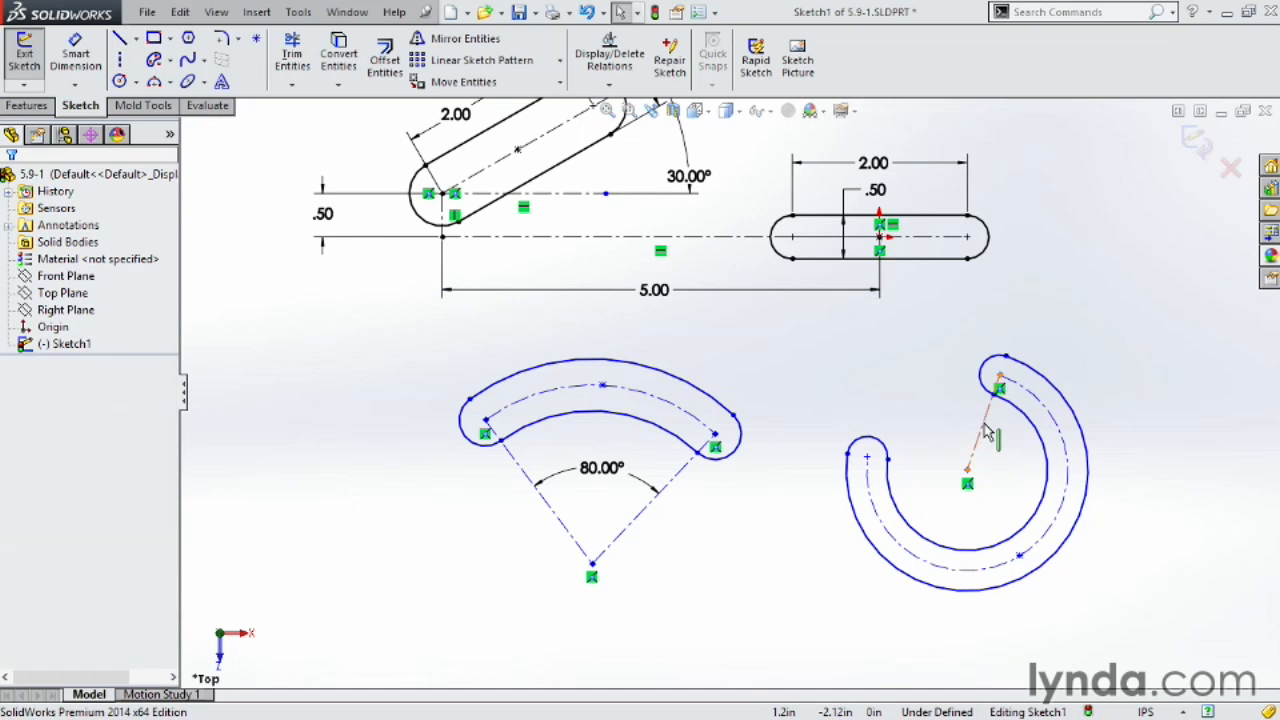
# Step: Make the centerpoint arc slot's radial centerline vertical, and shift the slot slightly right by its left end center
pyautogui.click(983, 426)
pyautogui.click(1058, 364)
pyautogui.click(1077, 330)
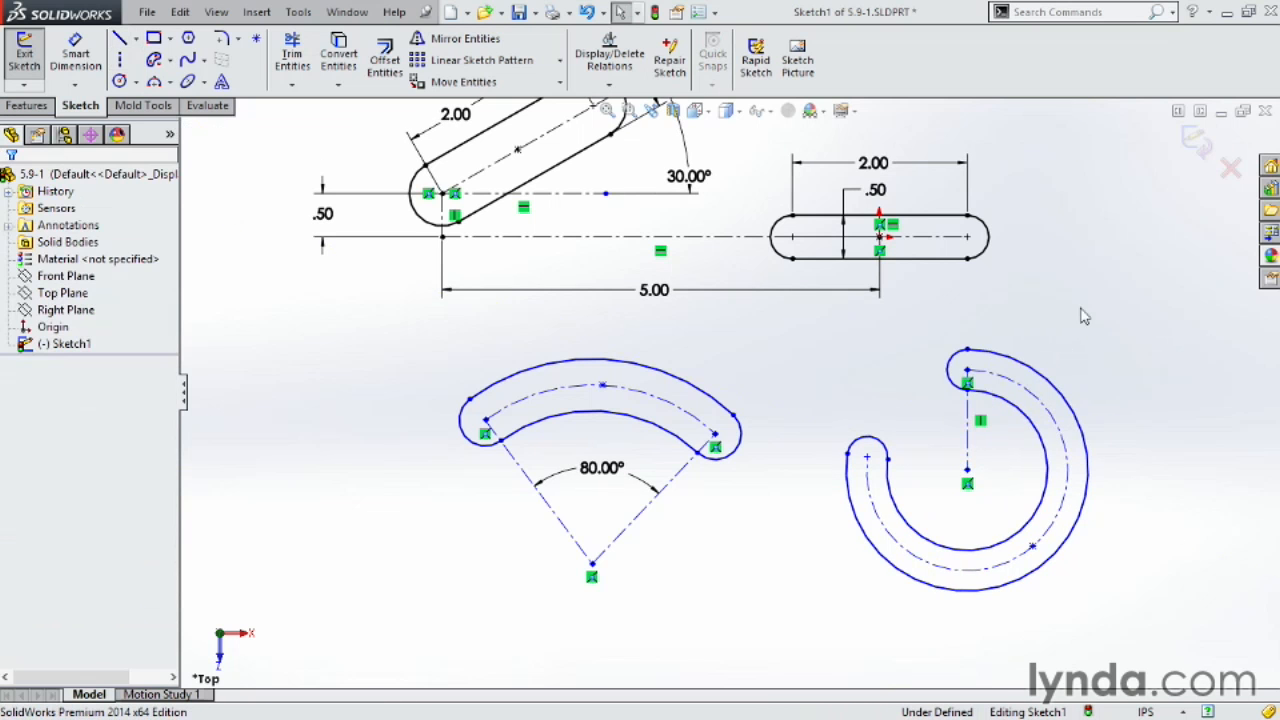
pyautogui.moveTo(865, 455); pyautogui.dragTo(900, 454)
pyautogui.click(1097, 331)
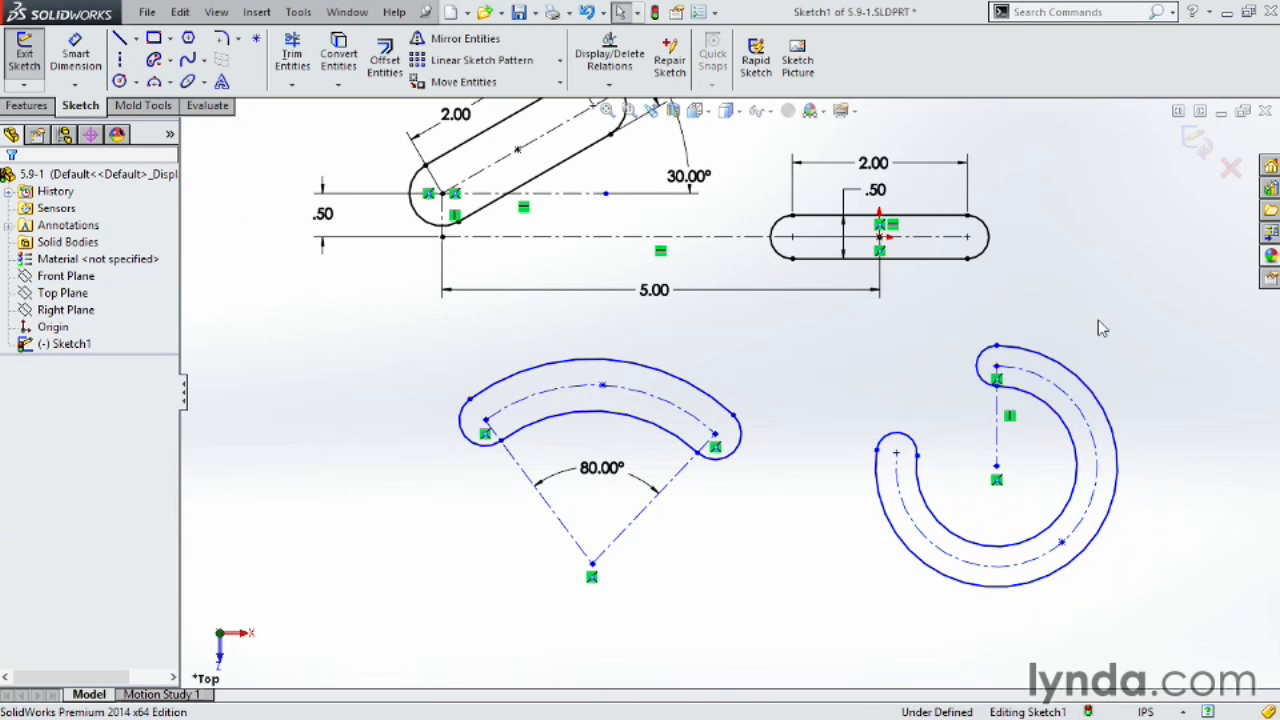